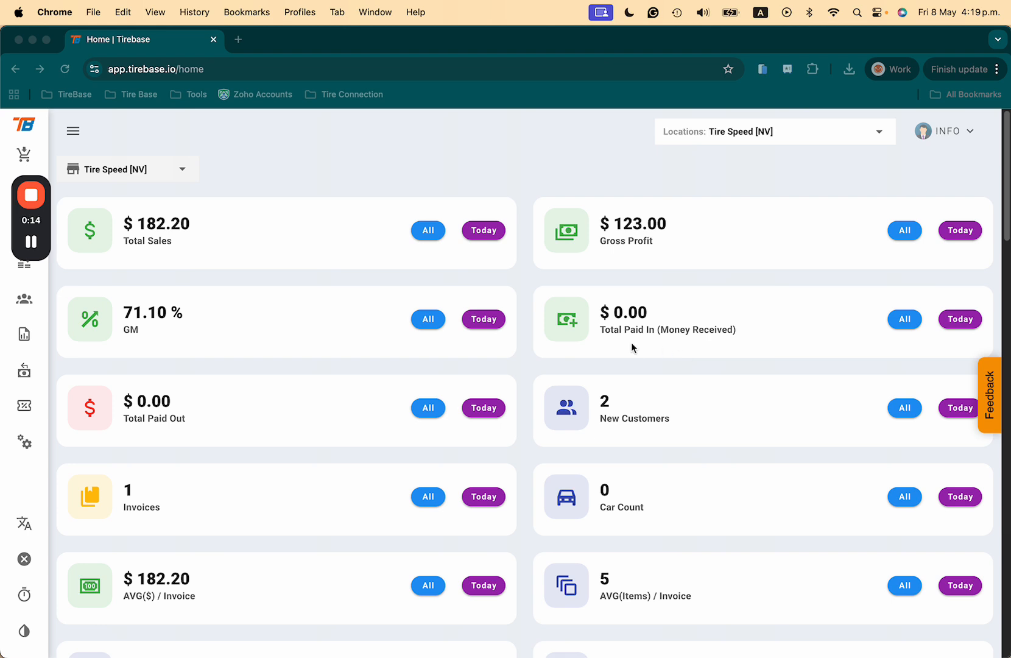
drag(30, 219, 932, 216)
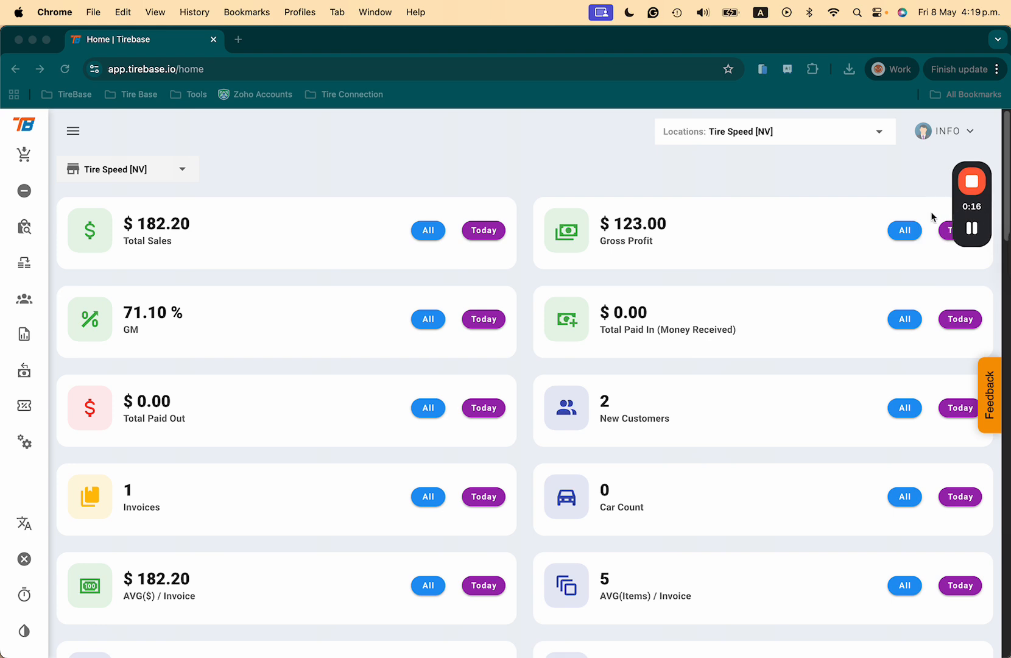
click(24, 226)
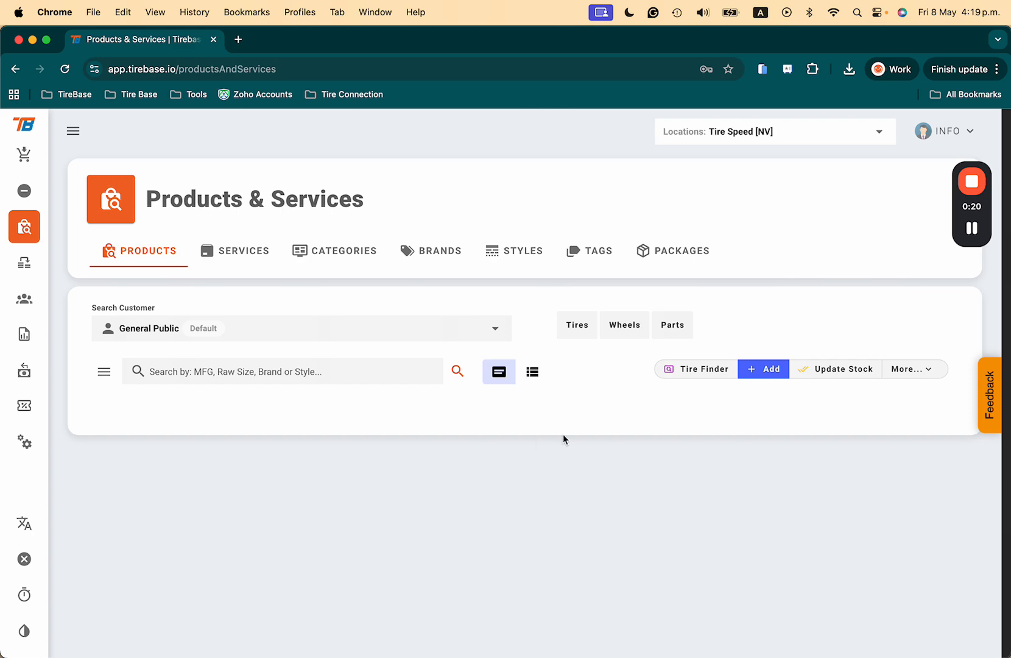
click(844, 369)
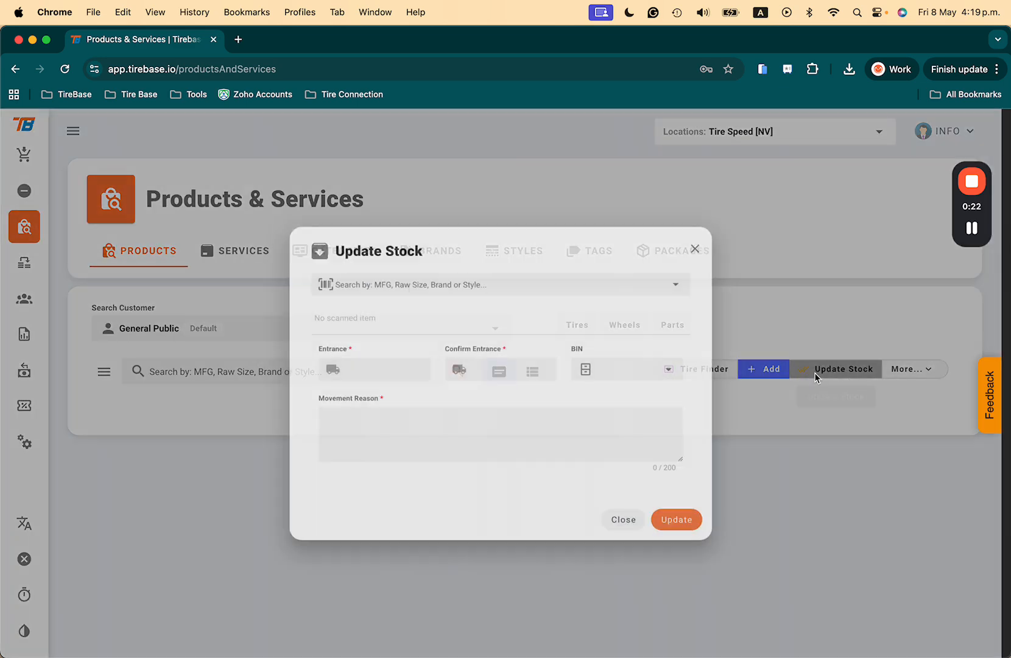
click(409, 268)
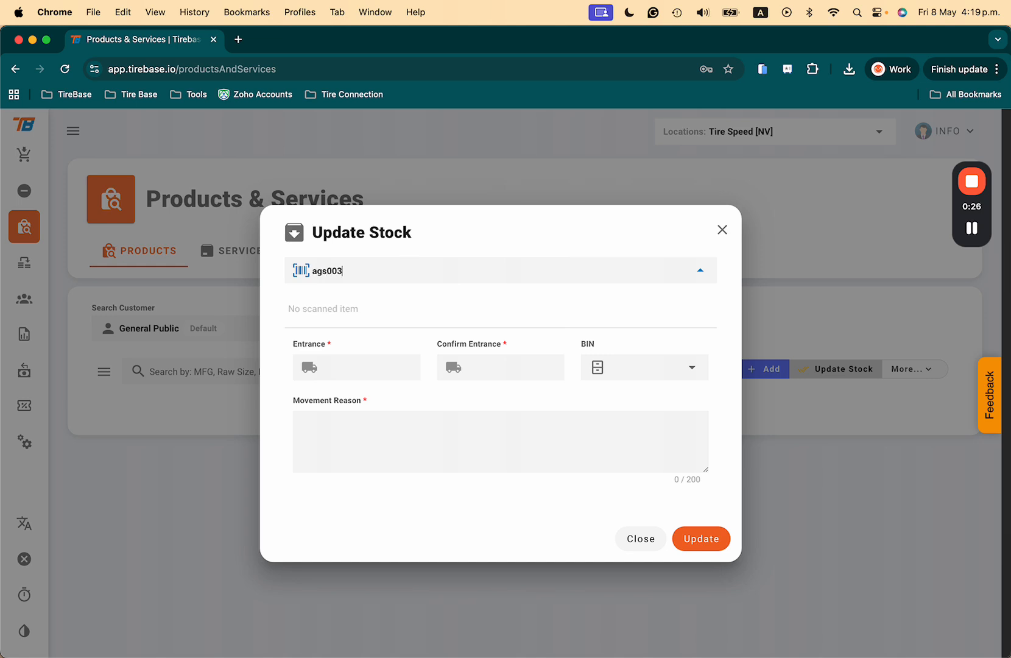
text(ags003)
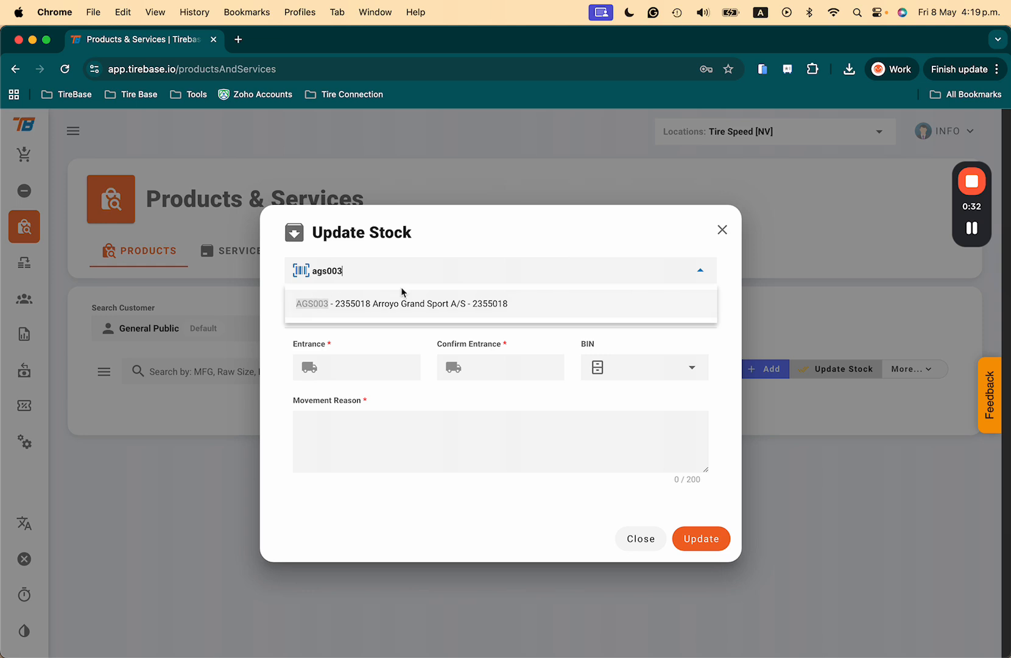
click(386, 307)
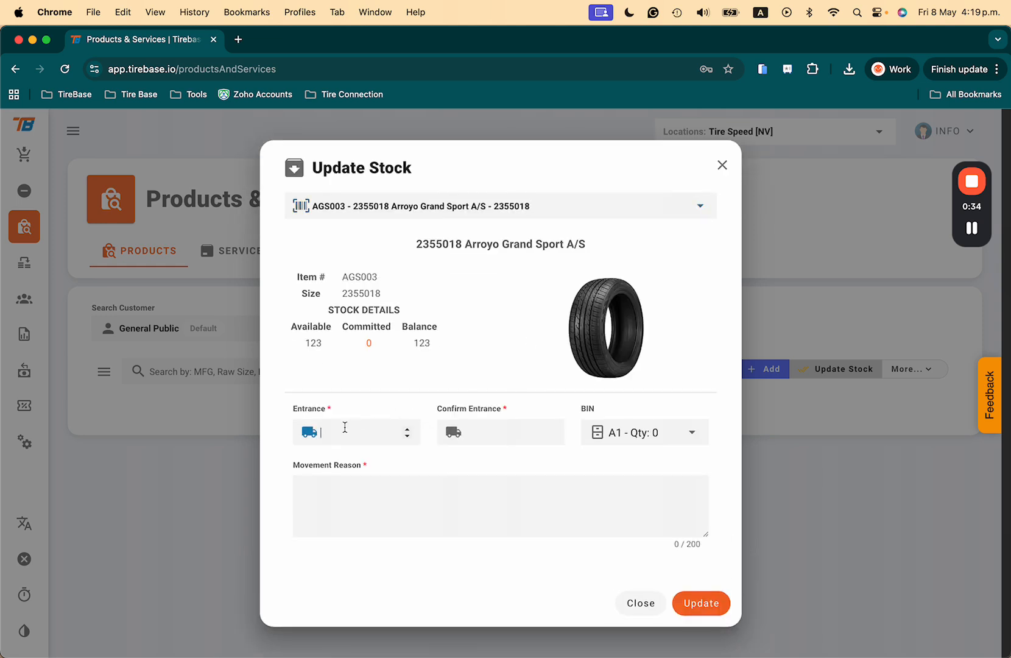
Submit a confirmed stock entrance of 2 units with the movement reason "Test", copying the item number before updating
click(345, 428)
click(476, 429)
click(473, 489)
double_click(367, 278)
key(super+c)
click(698, 604)
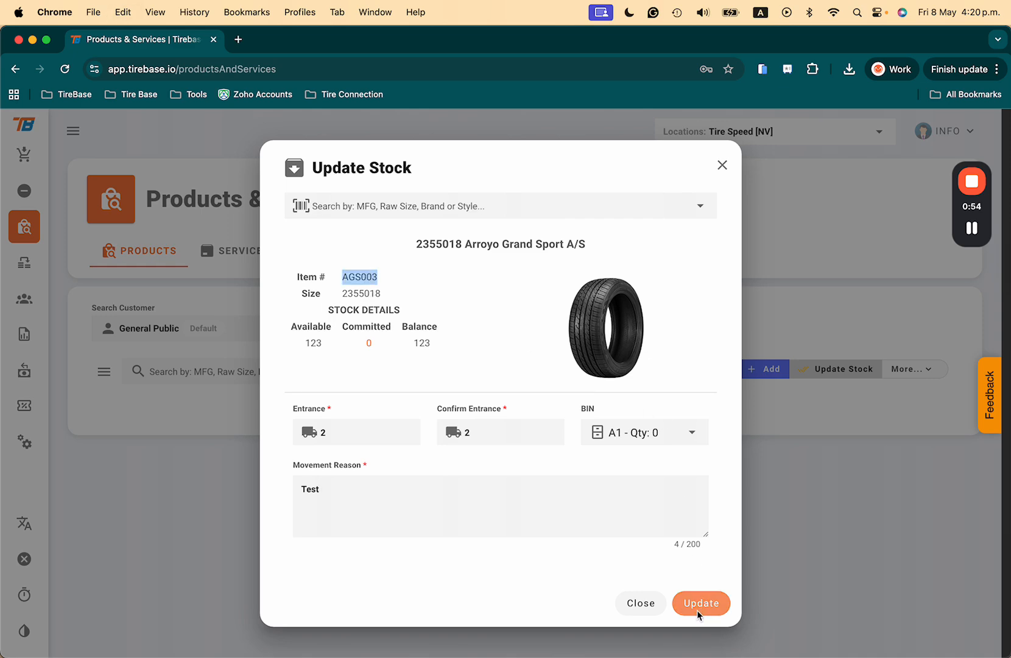
click(628, 525)
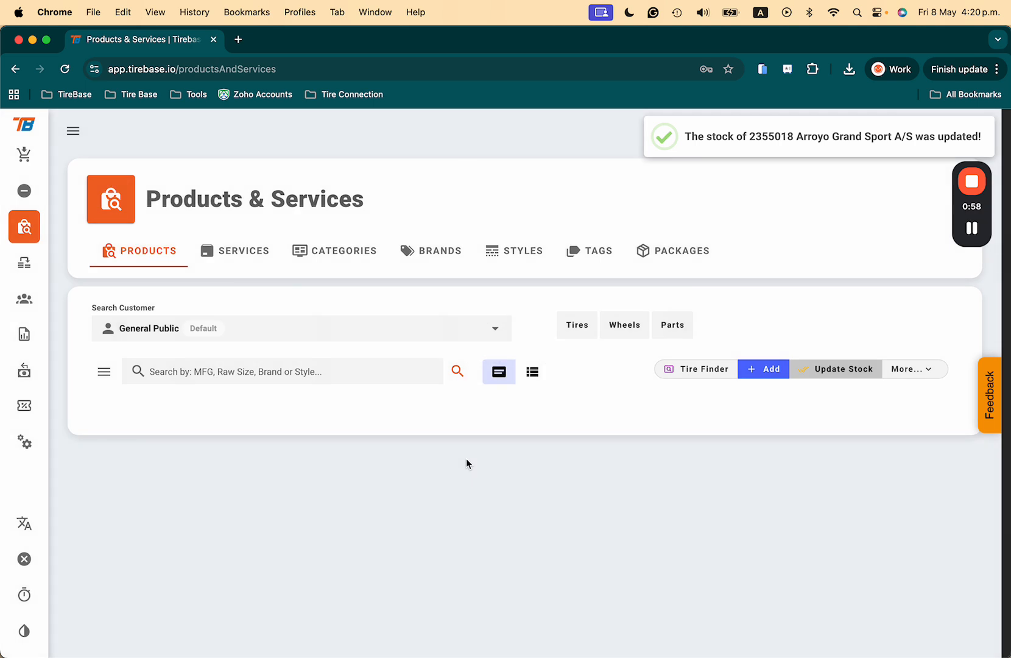
Search the products for AGS003 and open the tire's Quick Unit Tracking Report from its stock figure
click(260, 373)
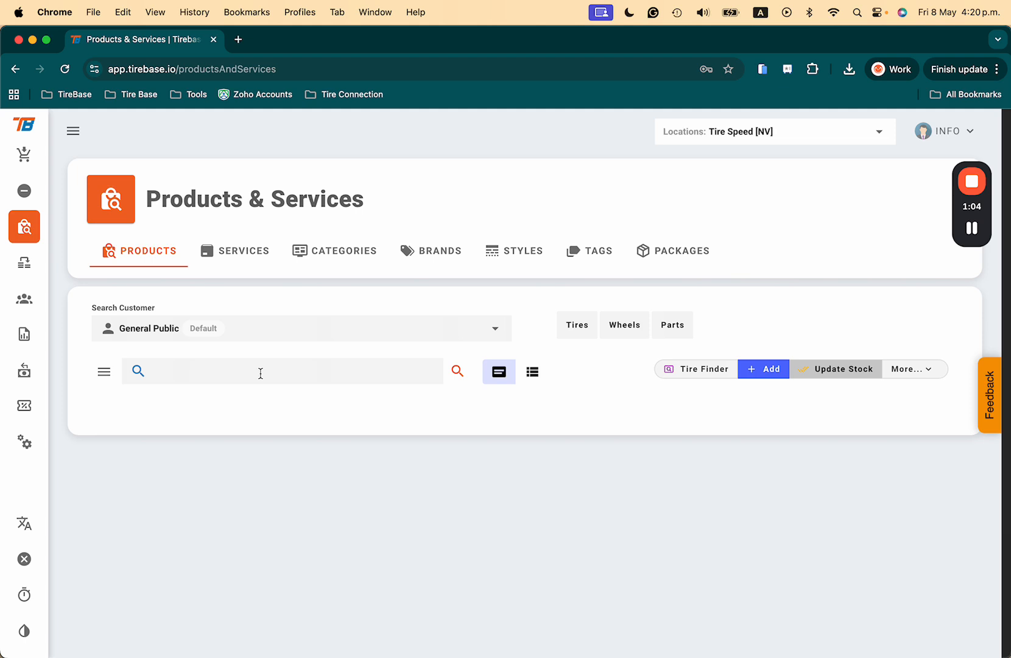
key(super+v)
key(Return)
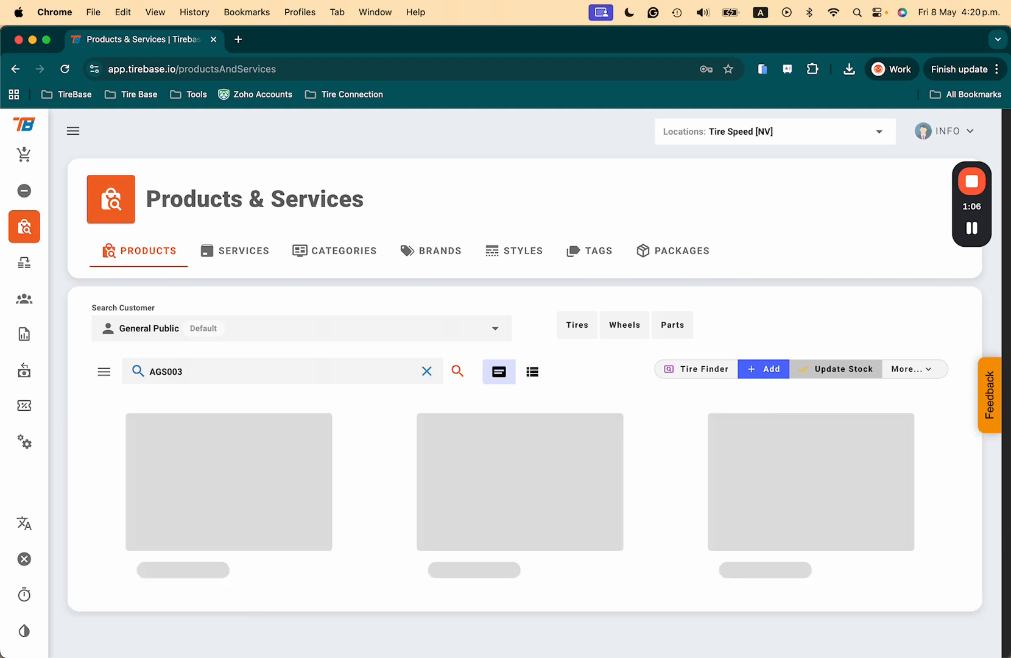
scroll(364, 423, down, 3)
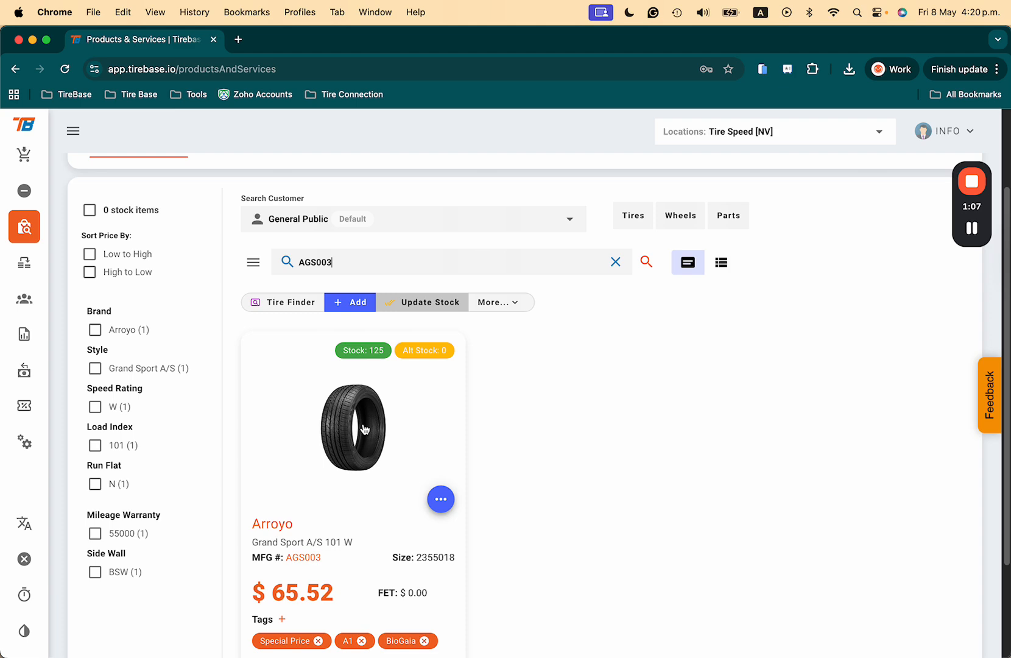
click(377, 352)
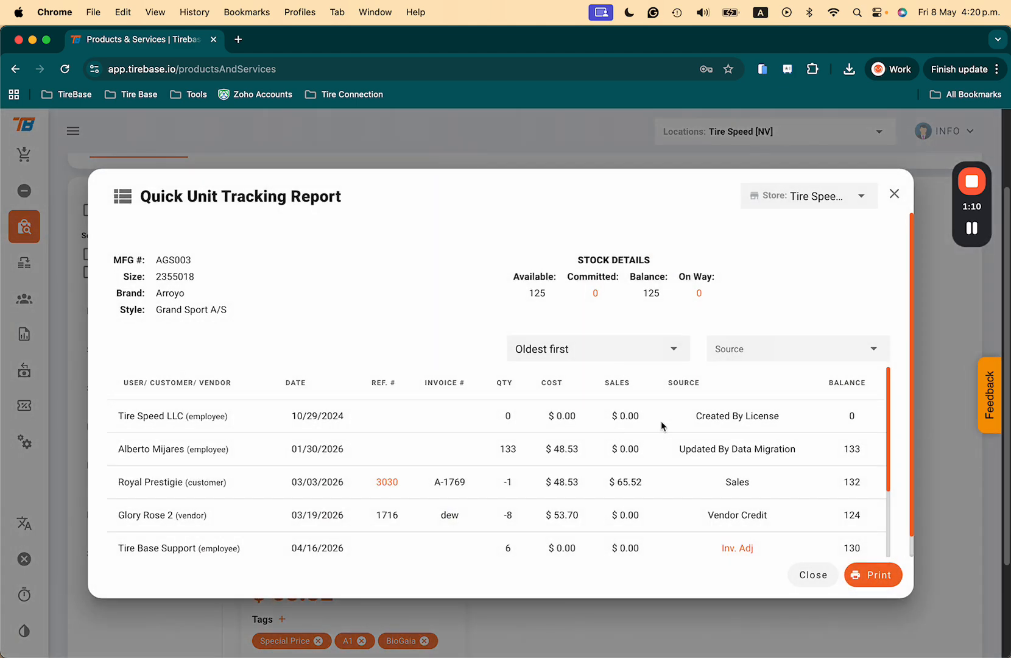
Sort the tracking report newest first, view the movement reason of the latest inventory adjustment, and close the report
scroll(741, 539, down, 1)
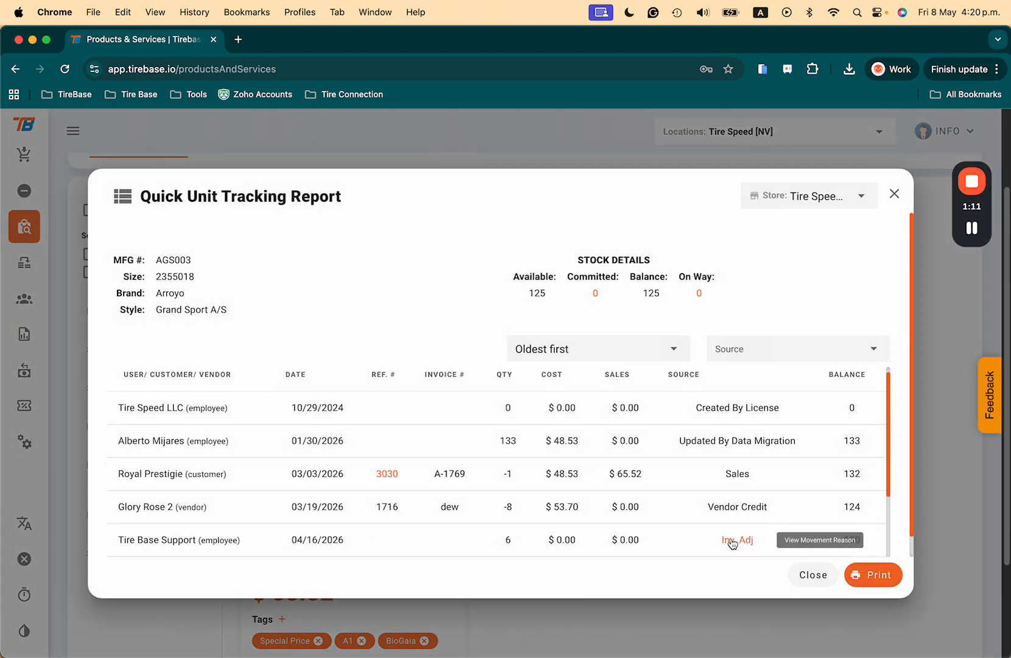
click(645, 345)
click(565, 382)
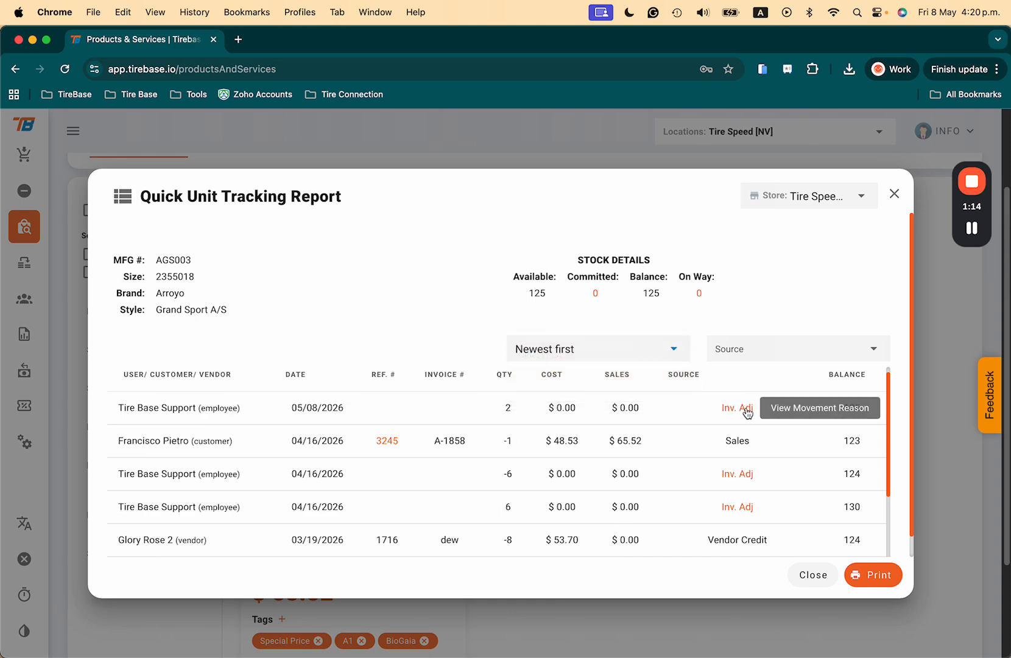
click(741, 409)
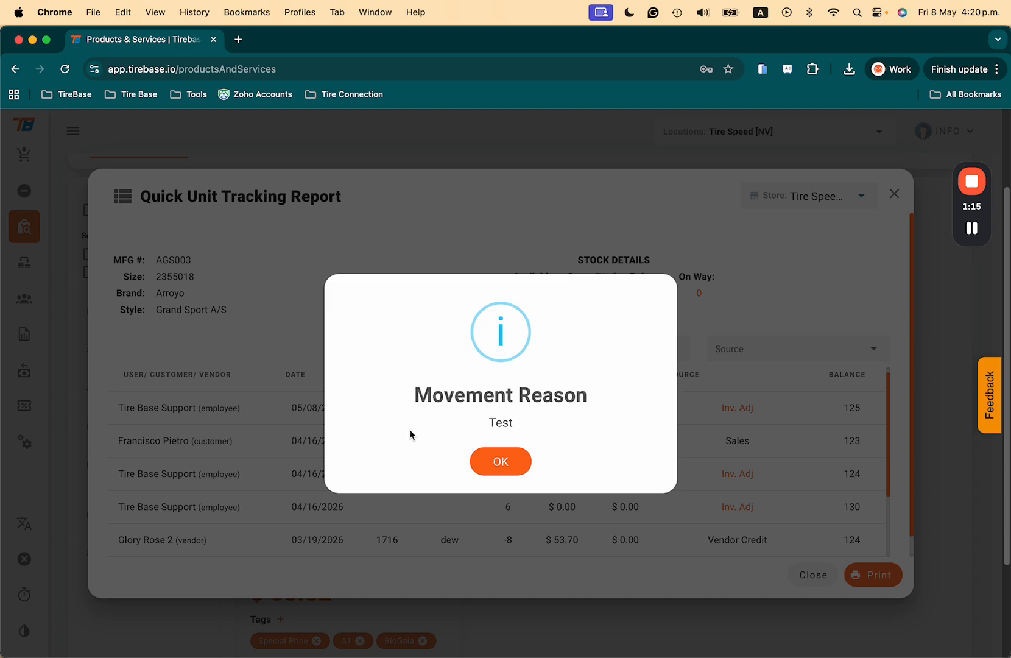
click(515, 461)
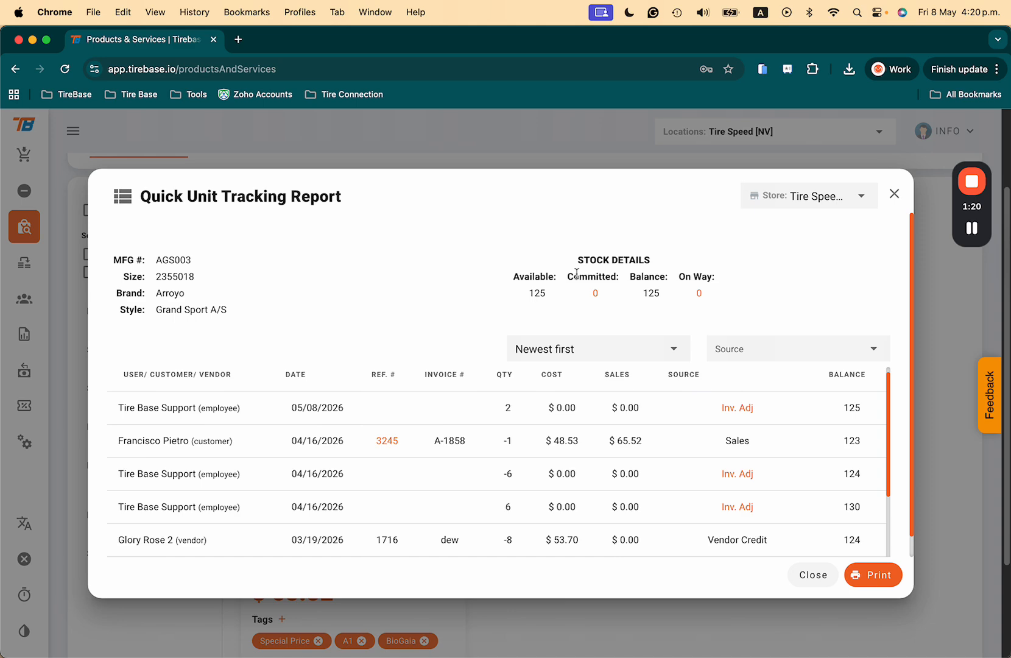
click(805, 580)
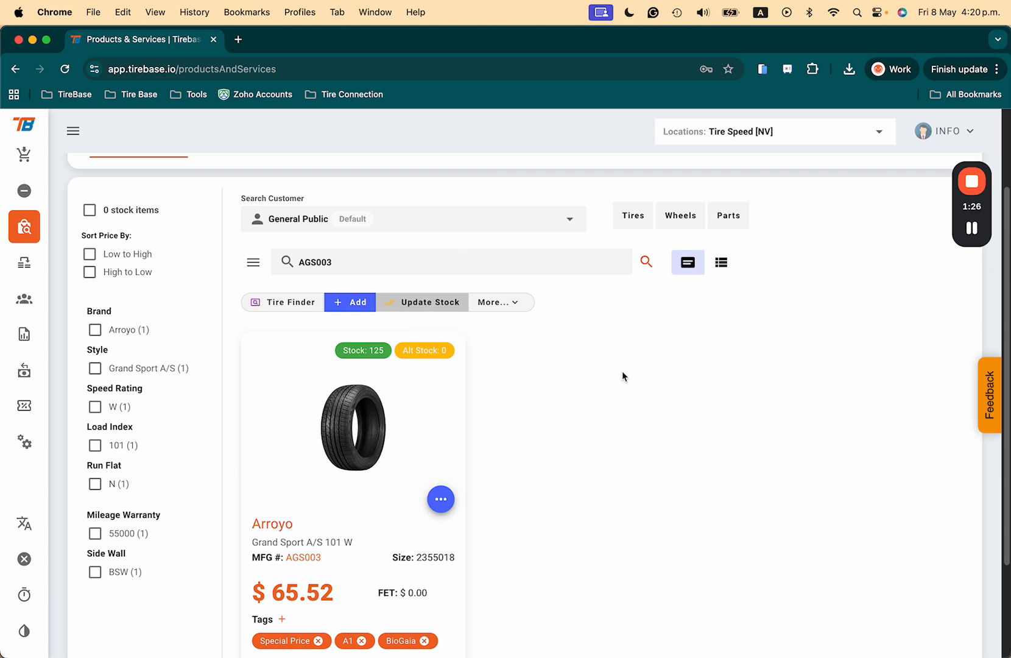
Open the Data Migration module in Settings
click(24, 442)
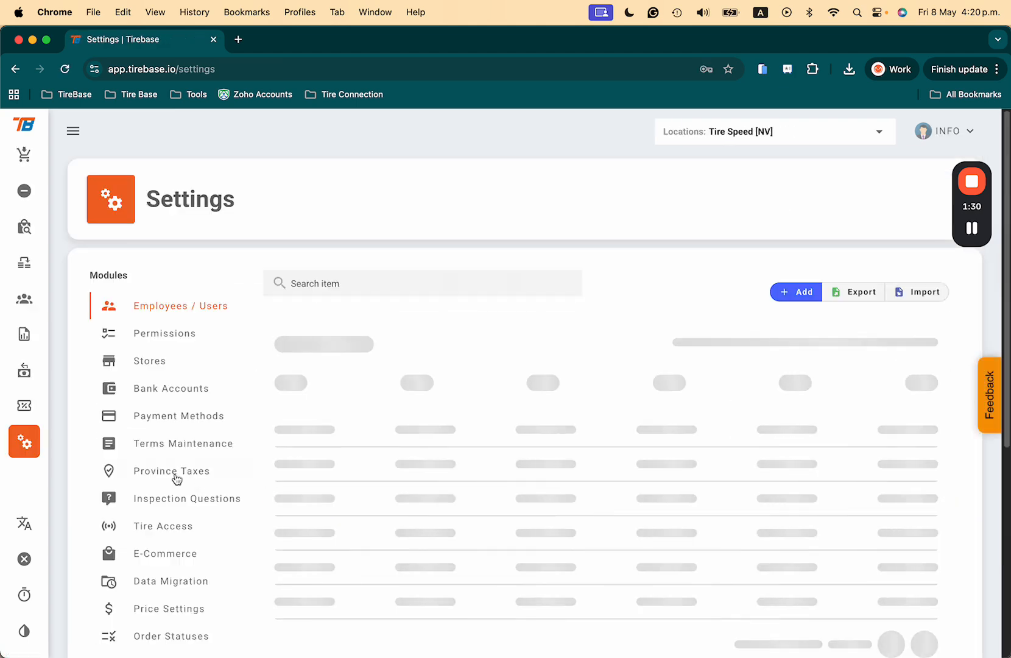
click(169, 536)
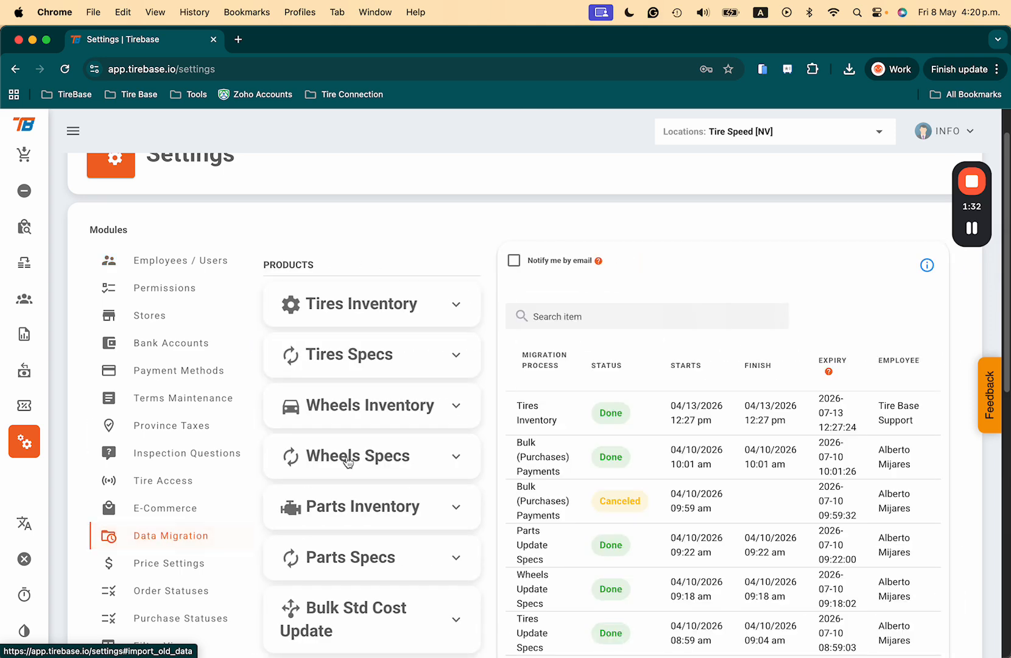
scroll(374, 431, down, 1)
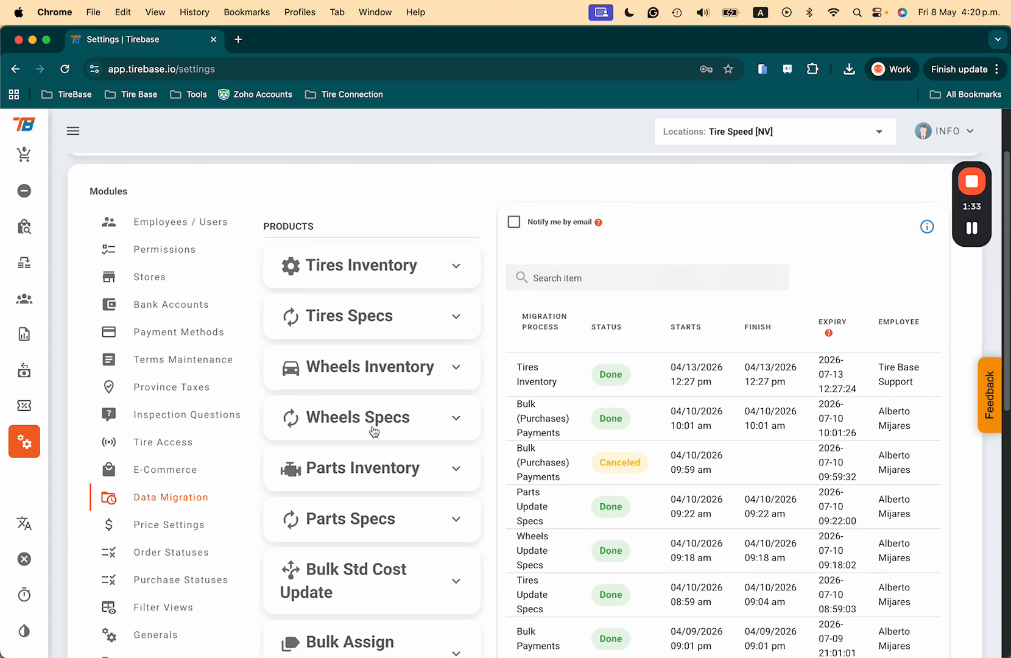
Examine the import sections for Tires Inventory, Wheels Inventory and Parts Inventory, collapsing each one after viewing it
click(448, 267)
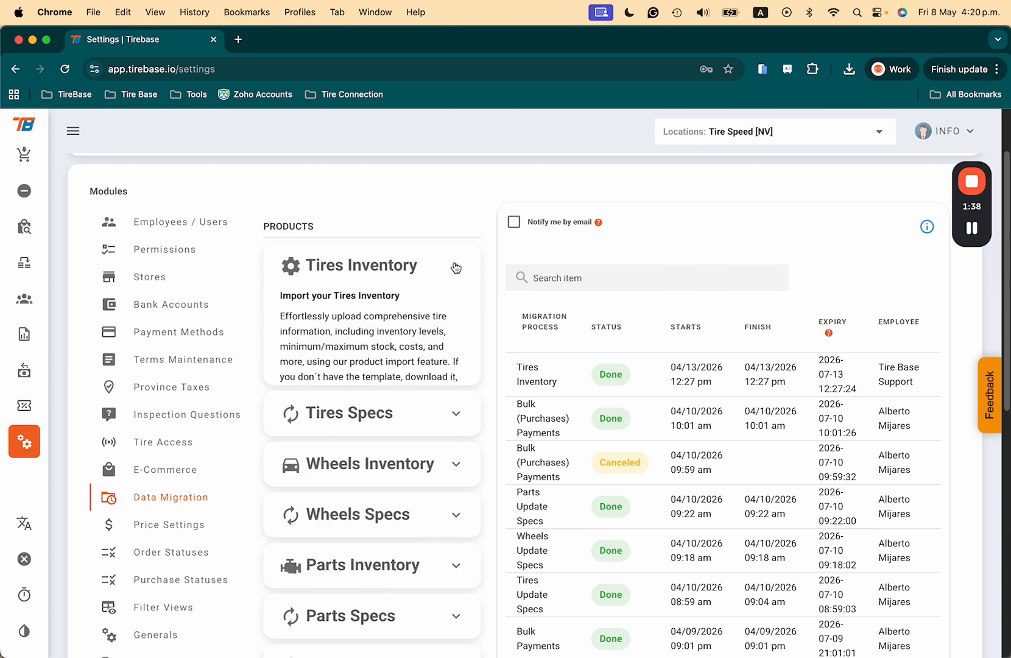
click(452, 266)
click(463, 383)
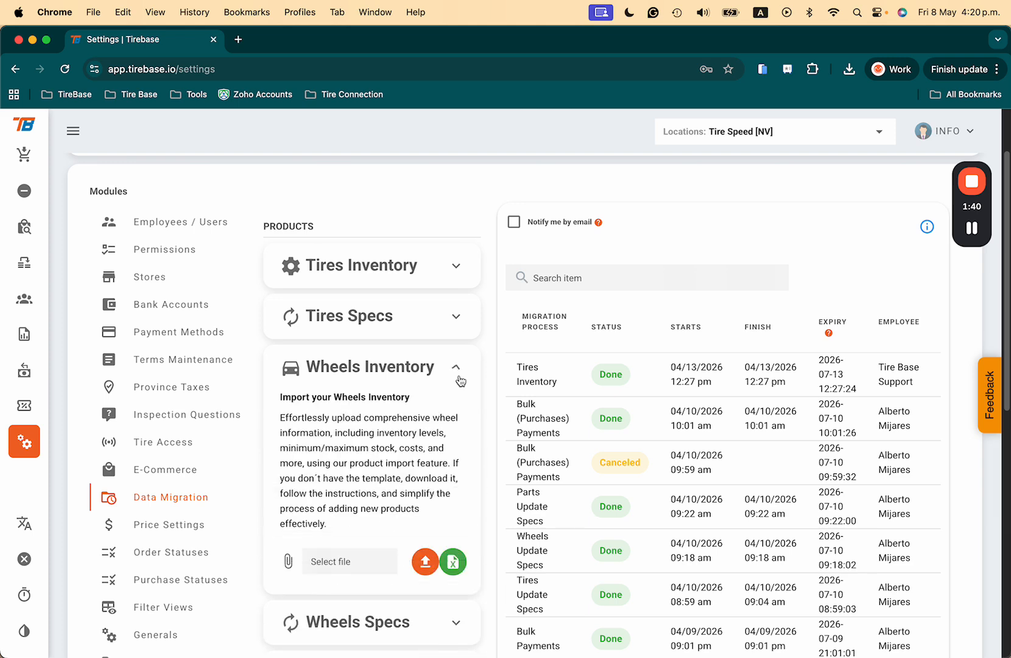
scroll(456, 421, down, 2)
click(458, 296)
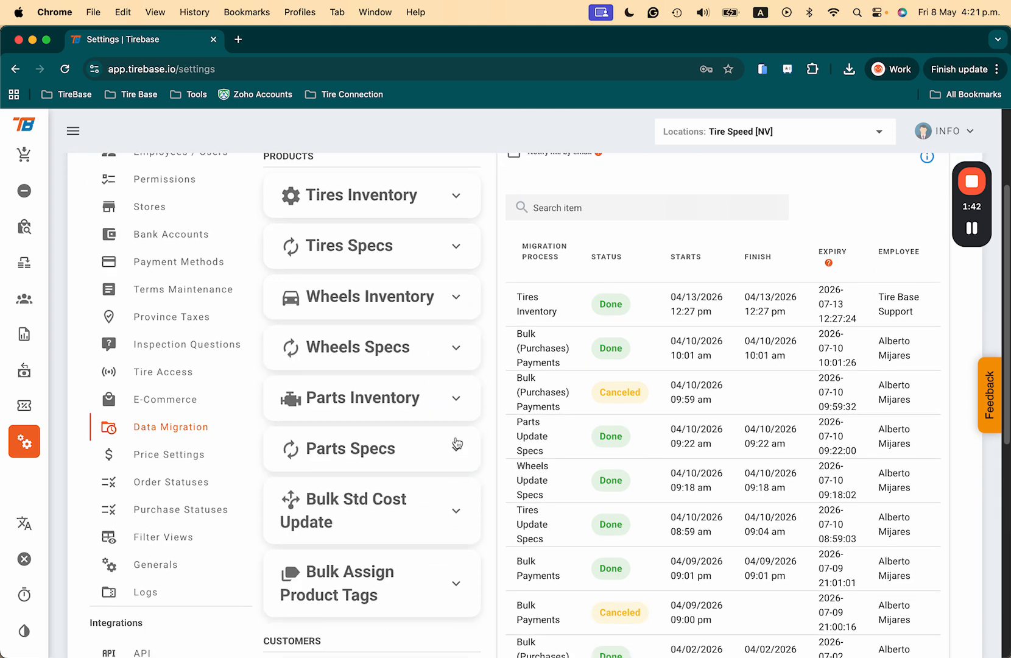
click(459, 397)
scroll(461, 412, up, 3)
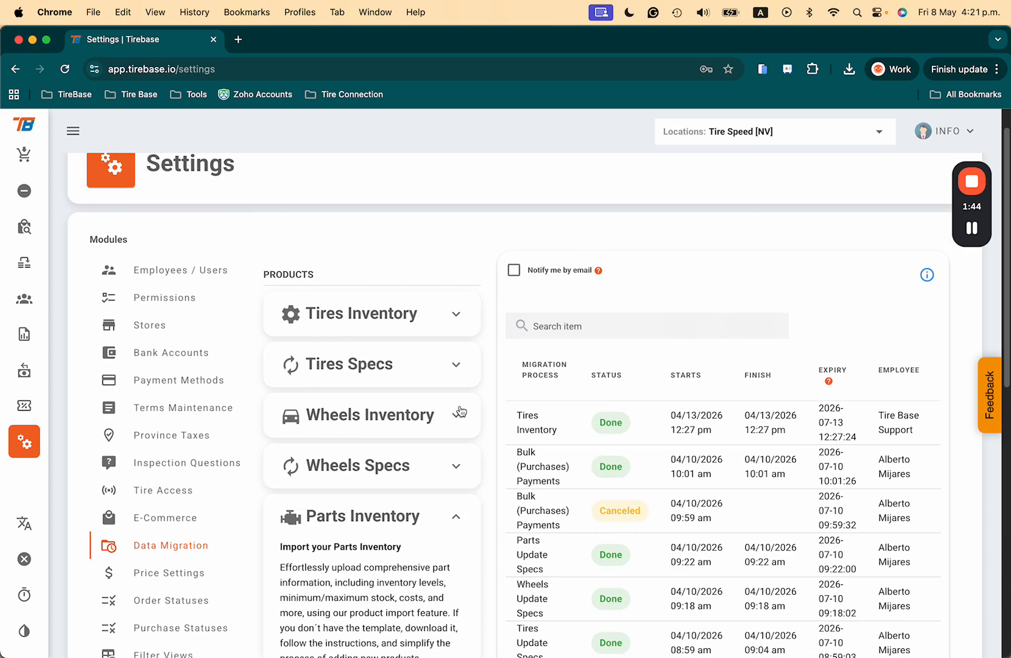
click(460, 514)
Show the spreadsheet download options for Tires Inventory, then switch to the Tires With Products workbook in Excel
click(458, 329)
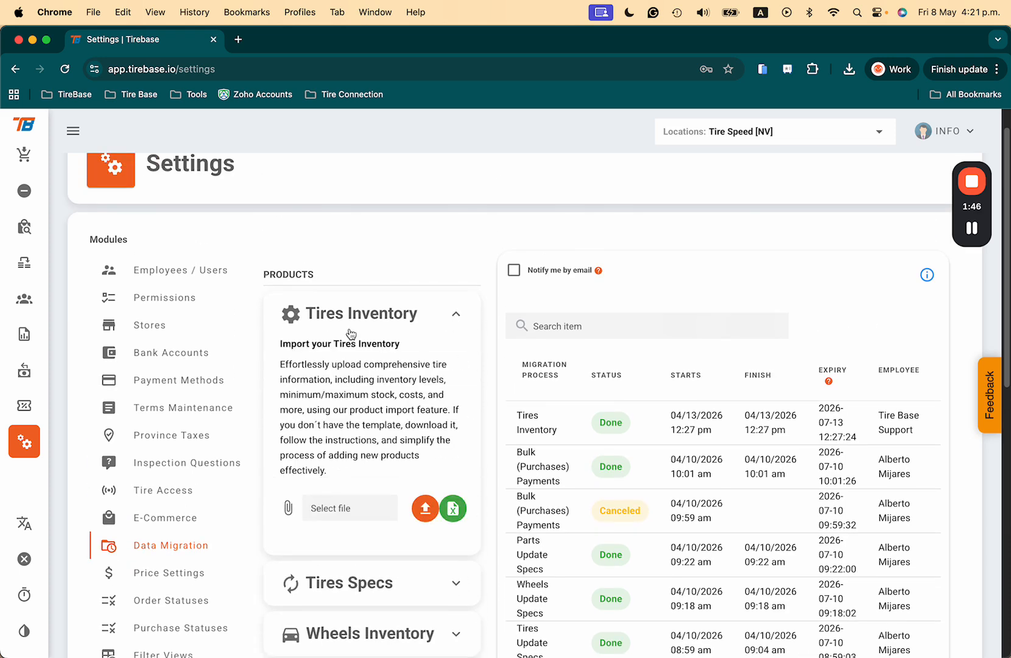
click(453, 515)
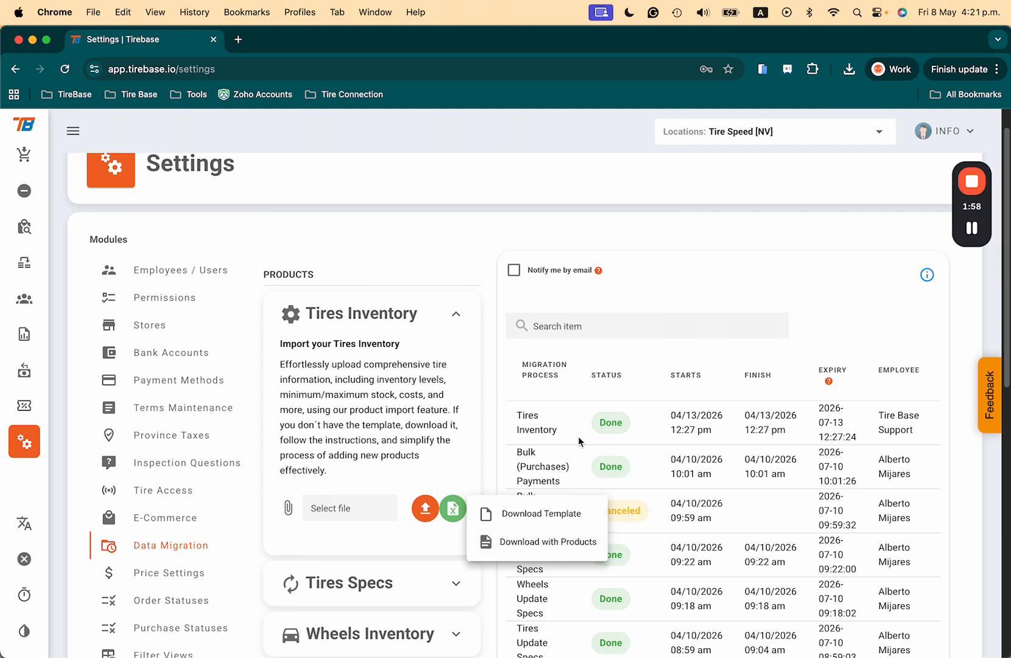
key(ctrl+Up)
click(425, 301)
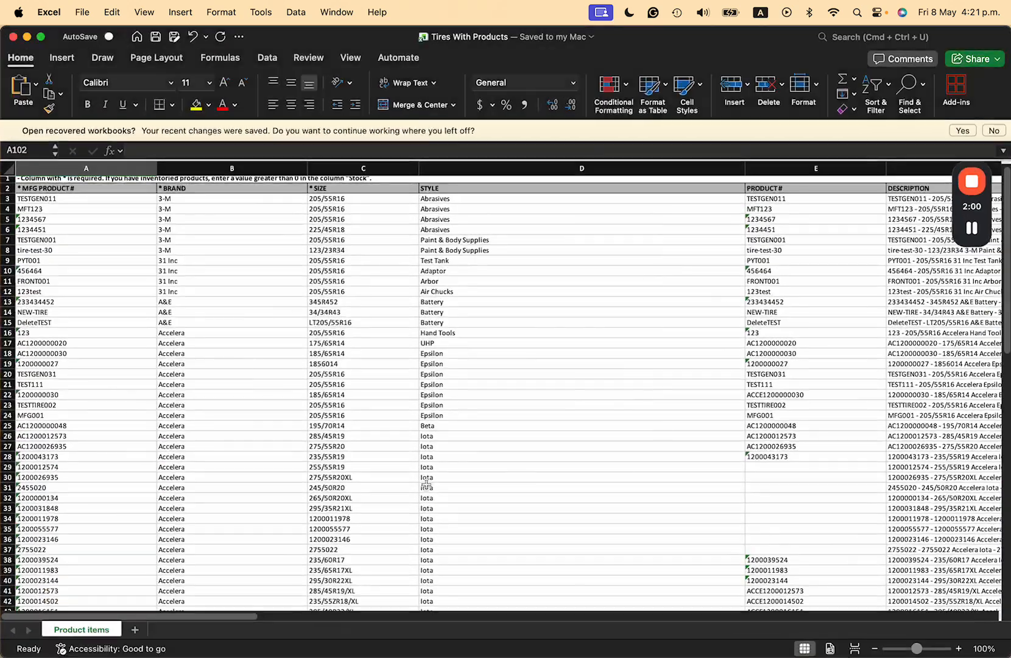
scroll(255, 331, right, 10)
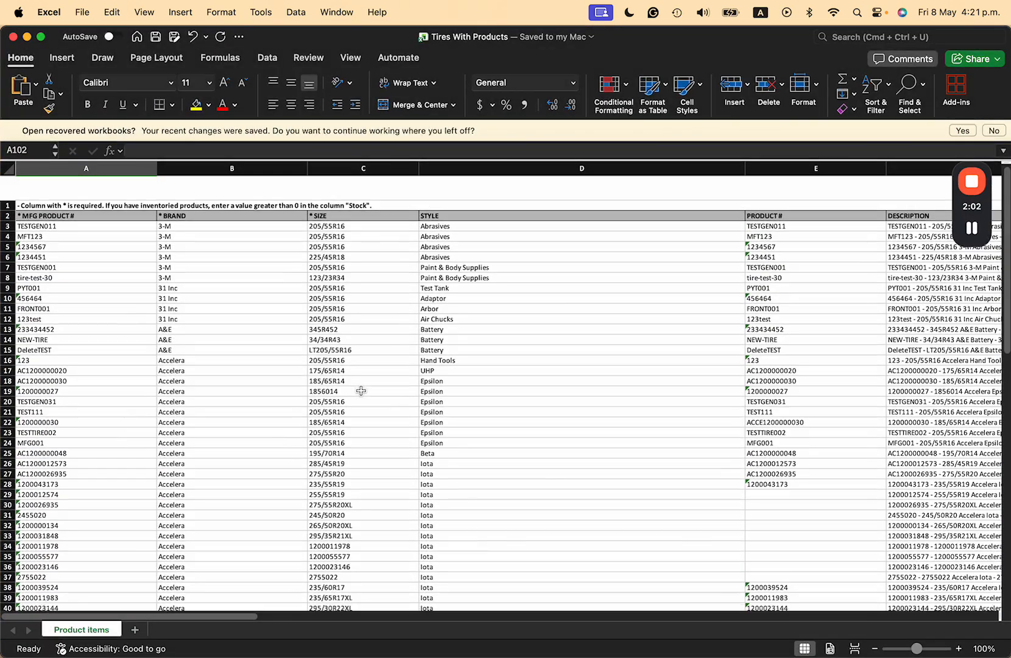
scroll(360, 390, left, 10)
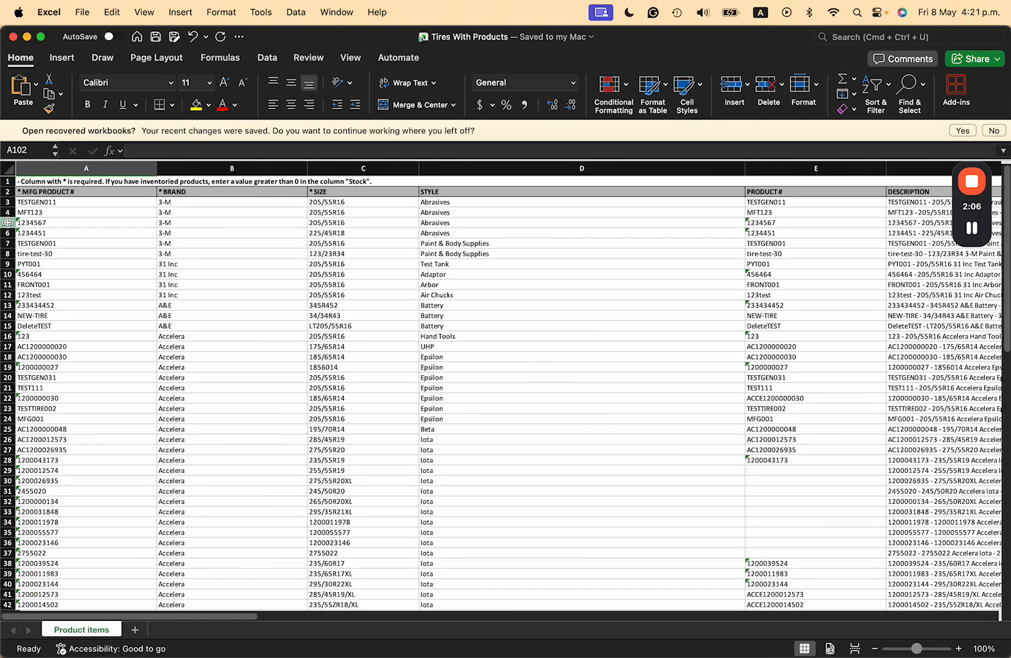
Delete rows 5 to 100 of the Product items sheet, keeping only the first two products
drag(9, 222, 18, 609)
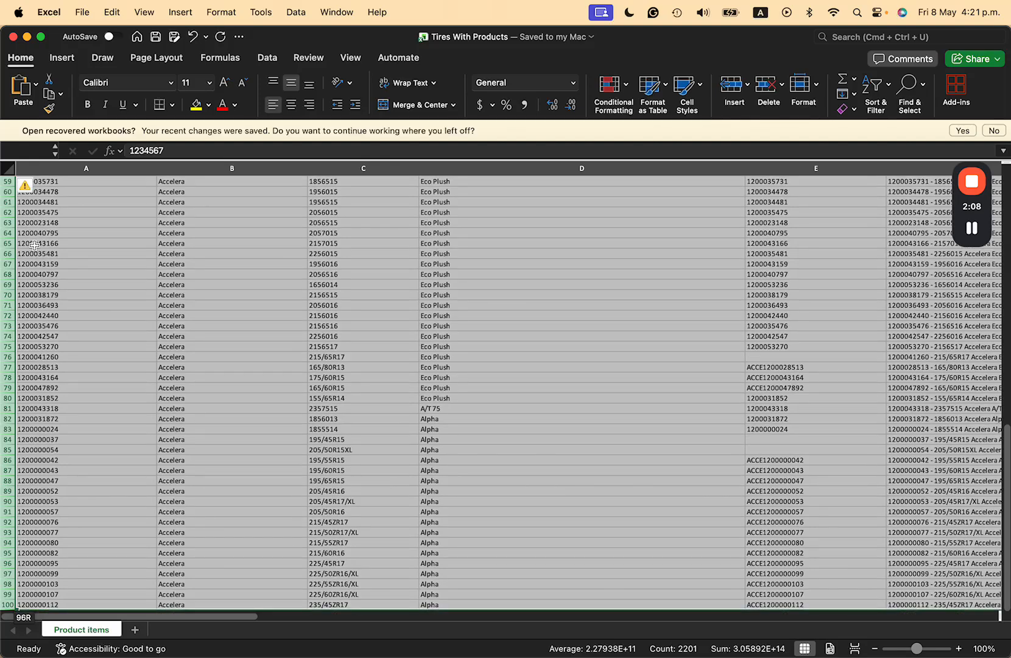
right_click(147, 314)
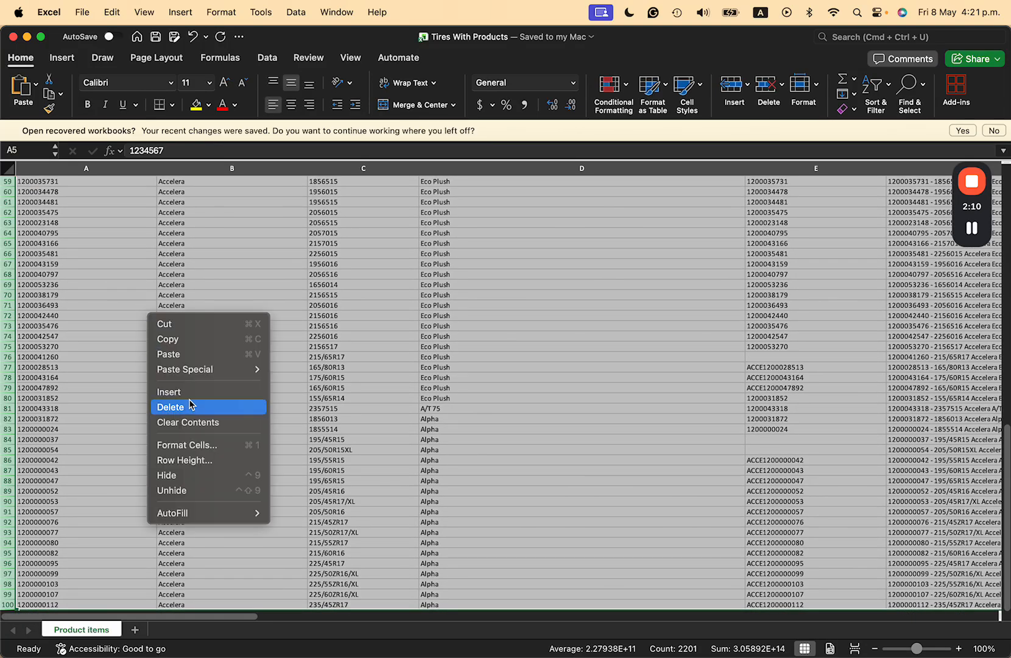
click(189, 406)
click(183, 365)
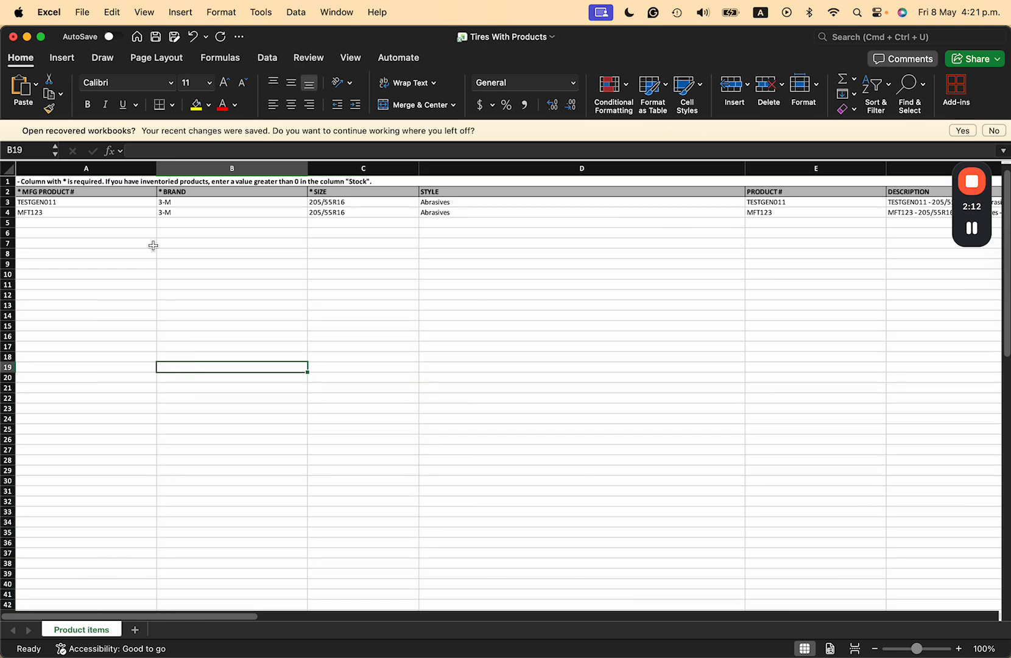
Set the STOCK value to 250 for product TESTGEN011 and 300 for product MFT123
scroll(94, 221, up, 5)
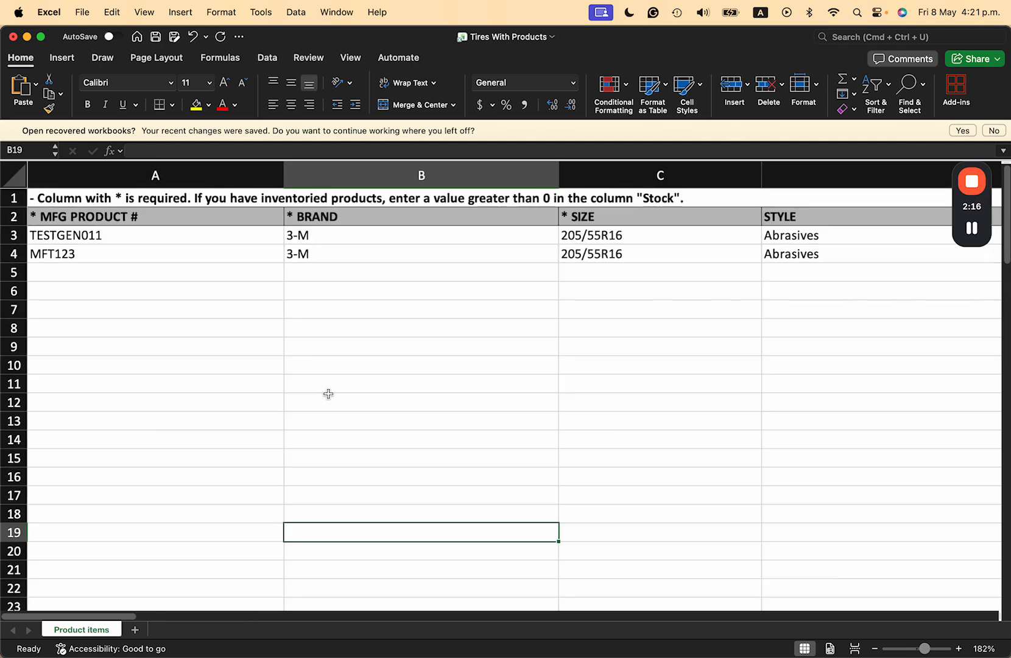
scroll(652, 320, right, 10)
scroll(653, 322, right, 10)
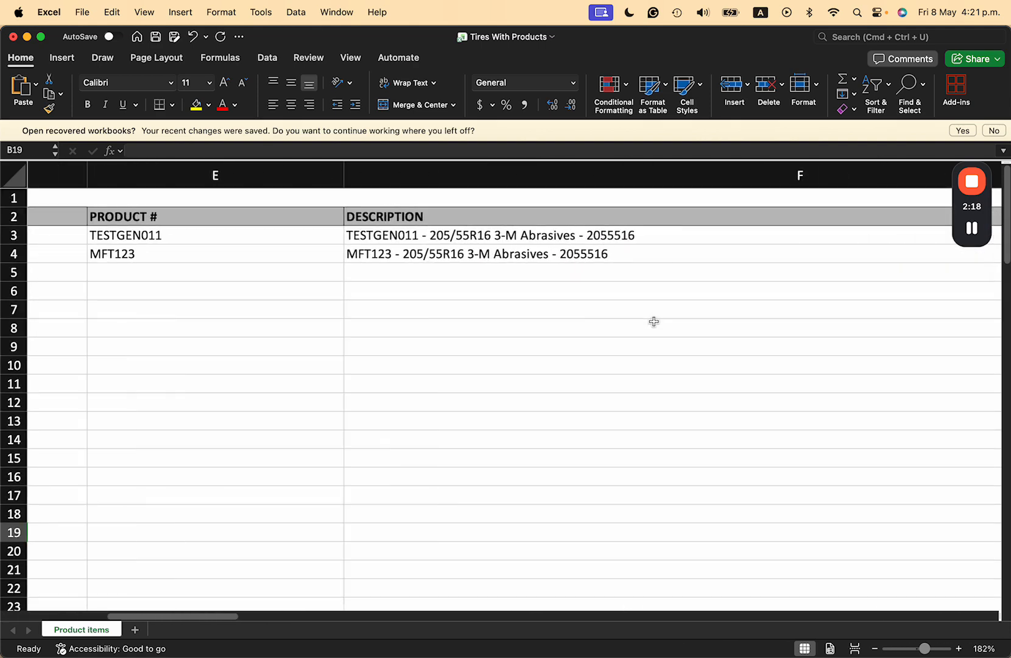
scroll(654, 321, right, 3)
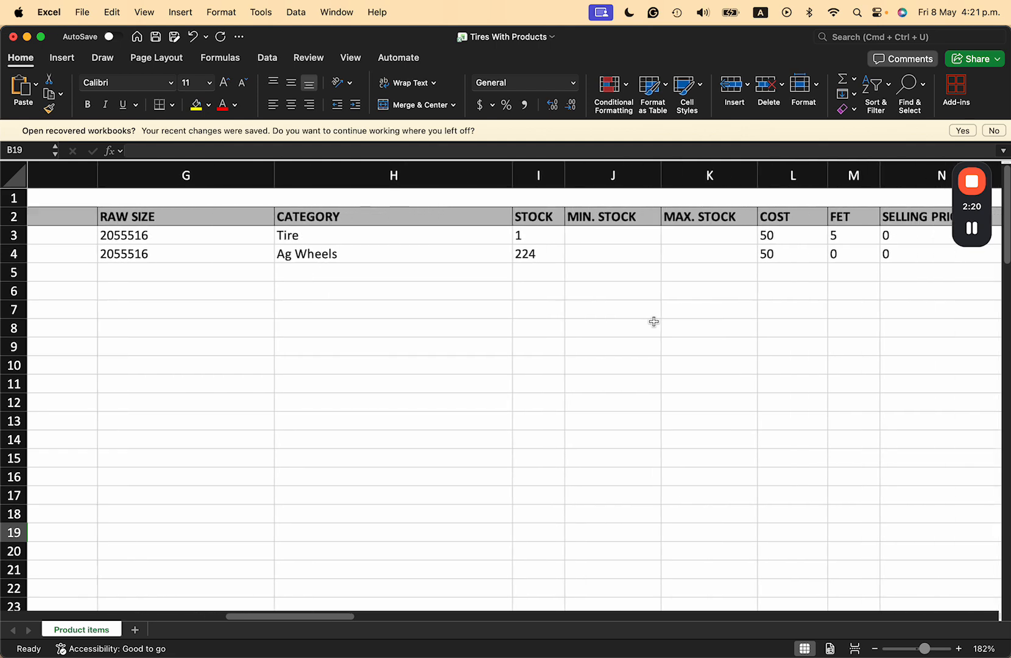
click(523, 236)
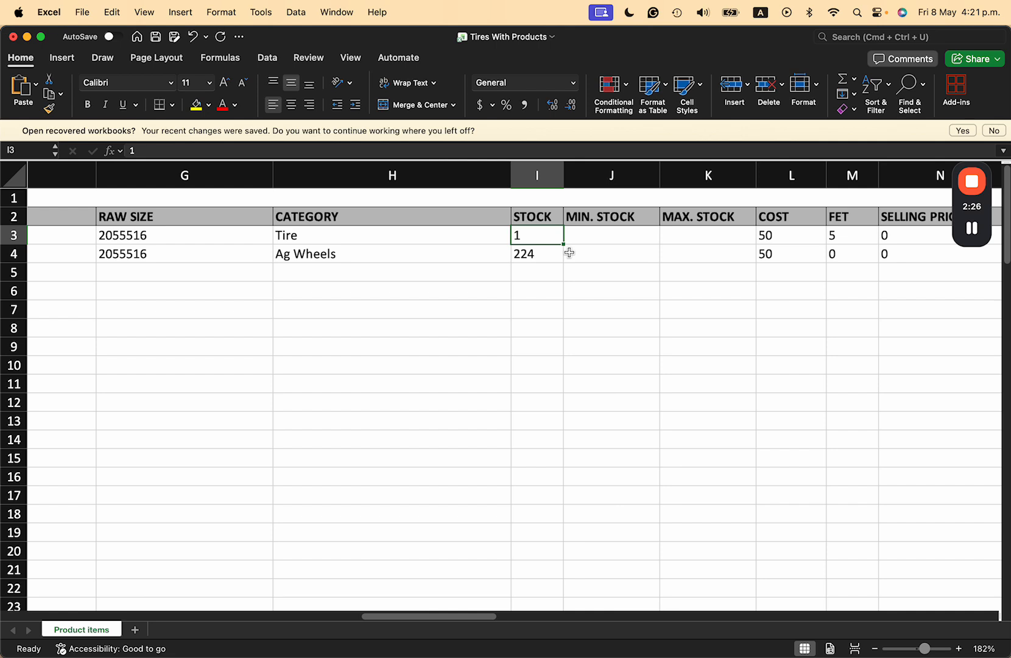
text(250)
click(540, 253)
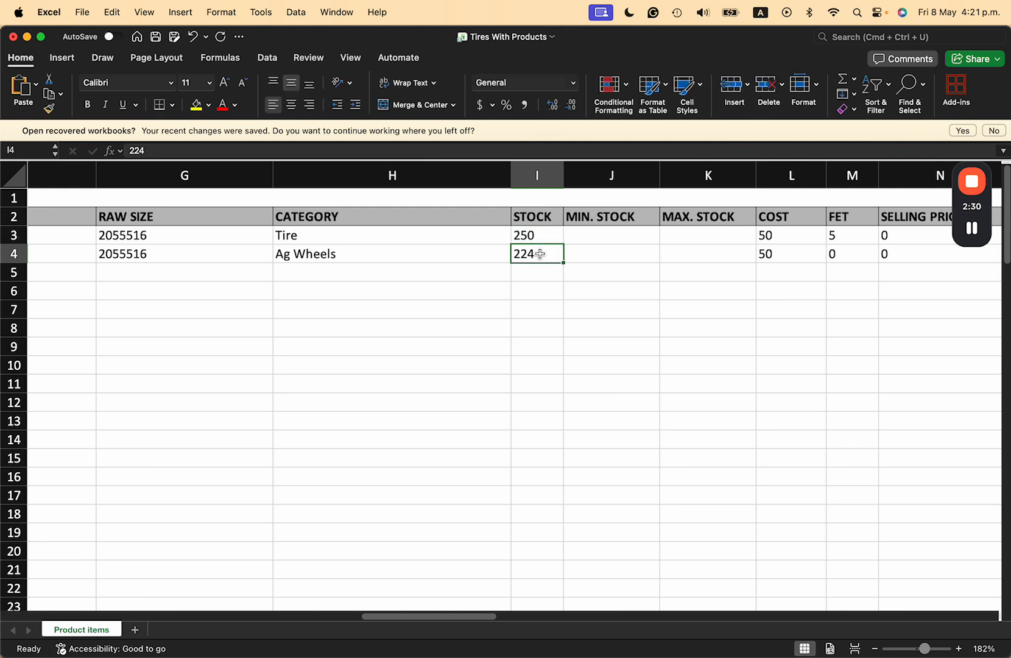
text(300)
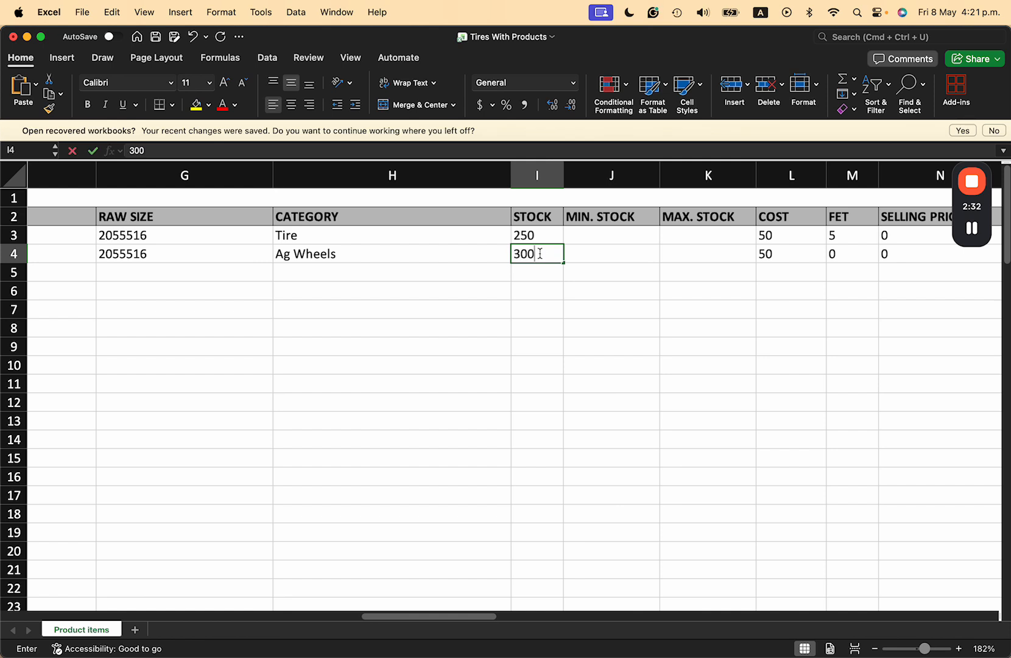
click(510, 308)
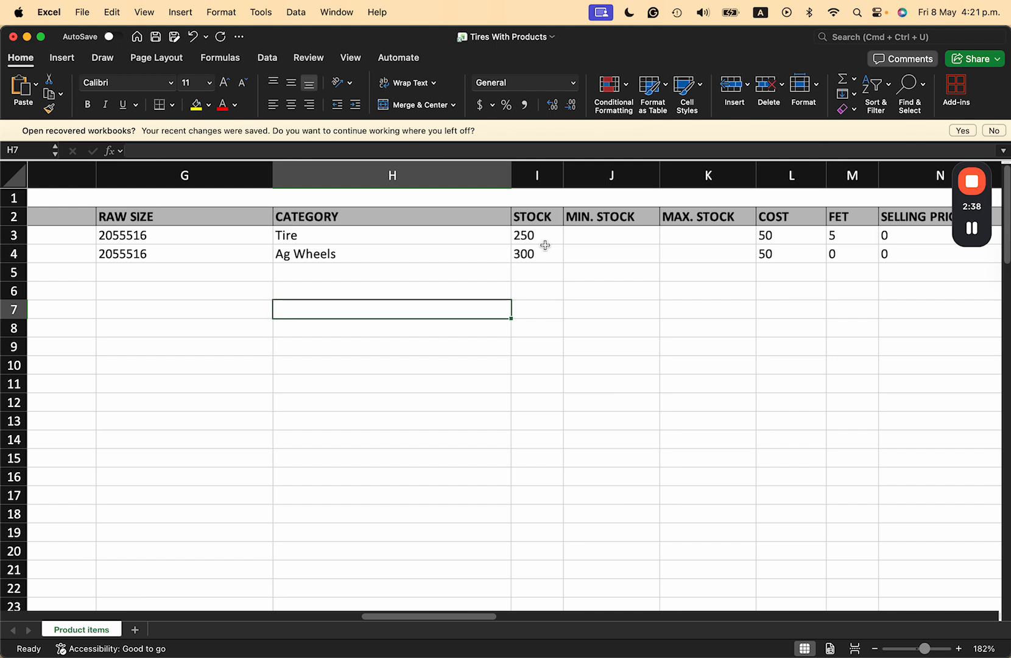
Switch to Tirebase to view the Products & Services page, reopen Data Migration in Settings, and return to the Excel workbook
key(ctrl+Up)
click(384, 294)
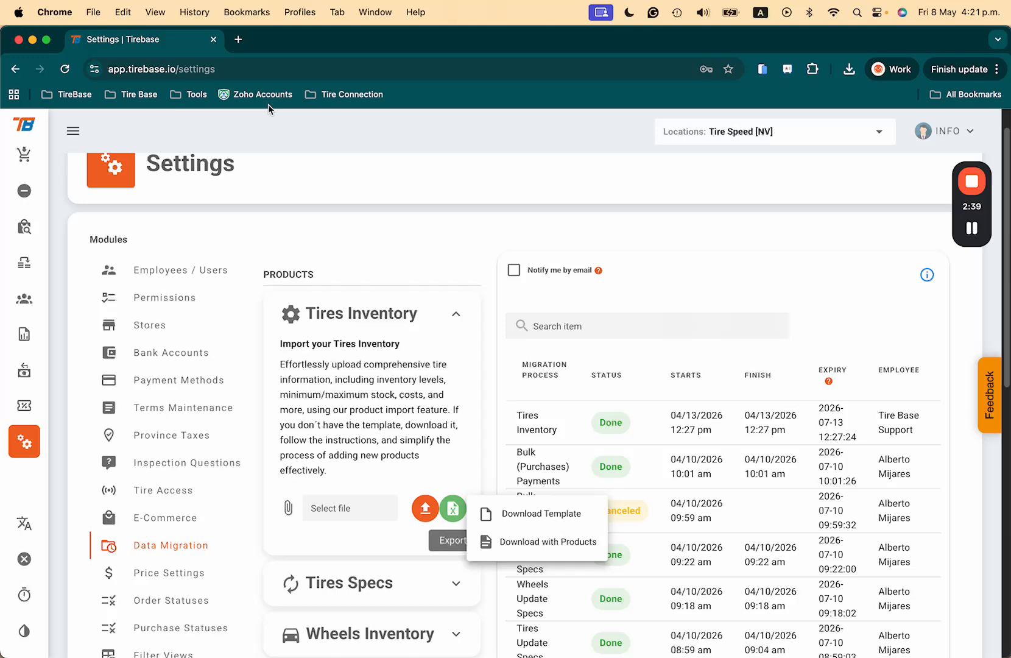
click(30, 221)
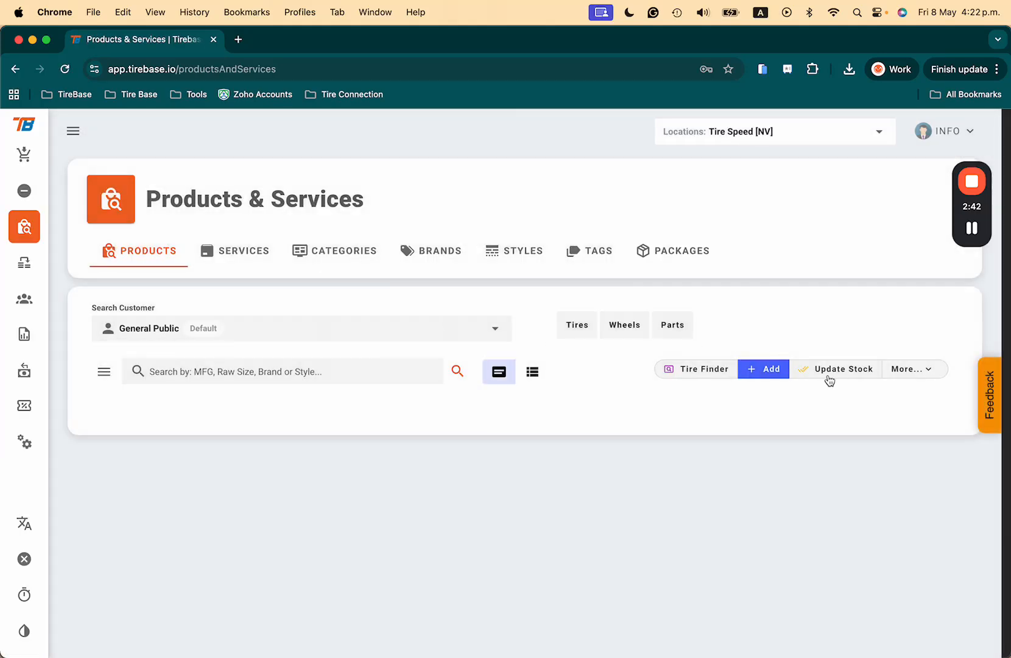
click(27, 436)
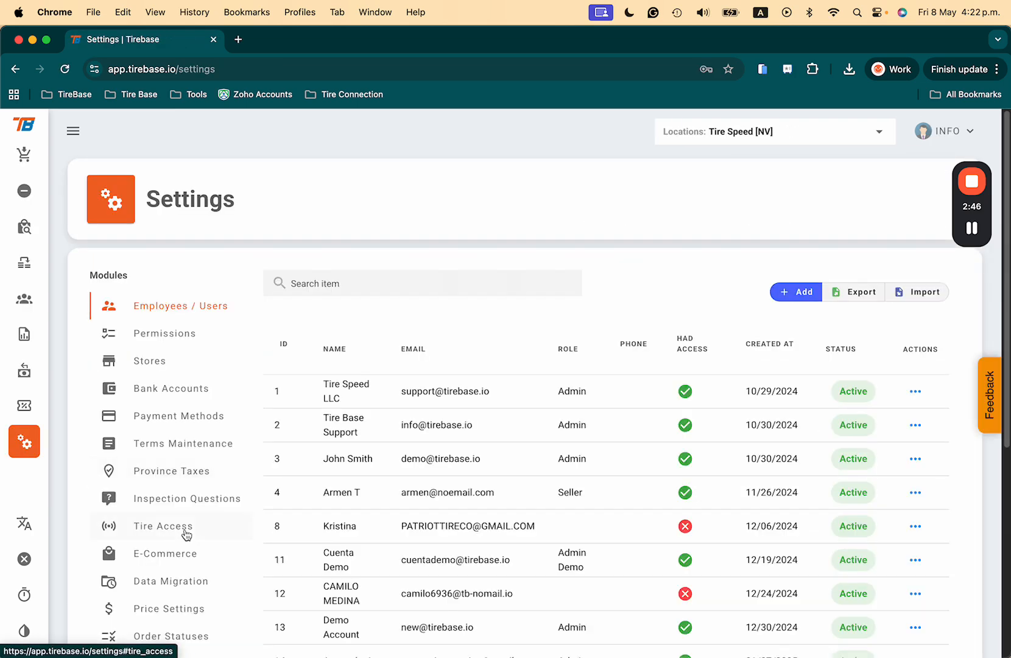
click(176, 593)
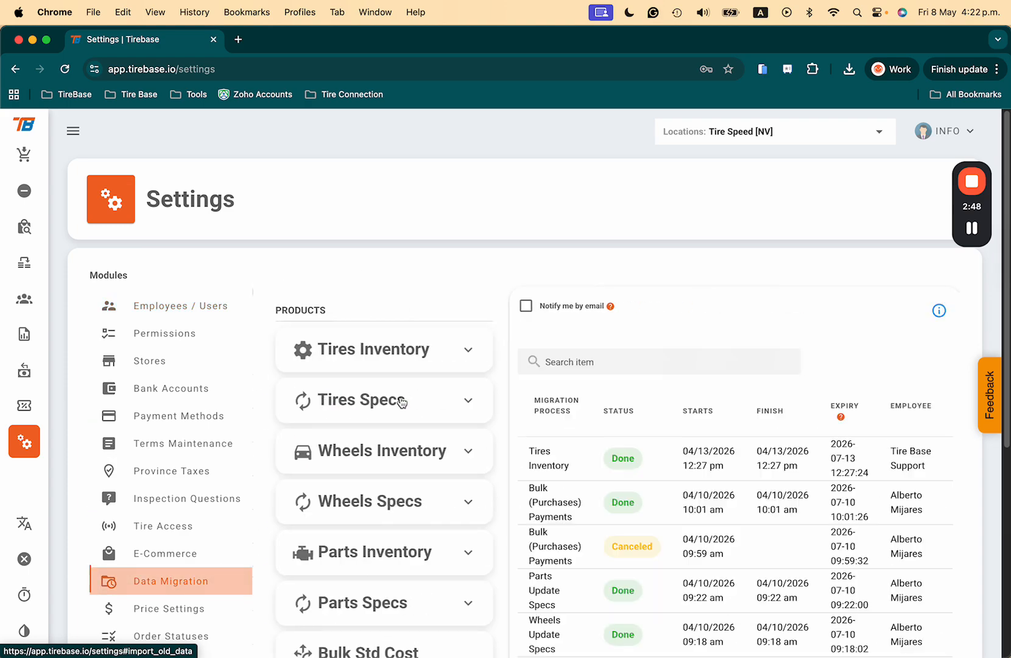
key(ctrl+Up)
click(600, 394)
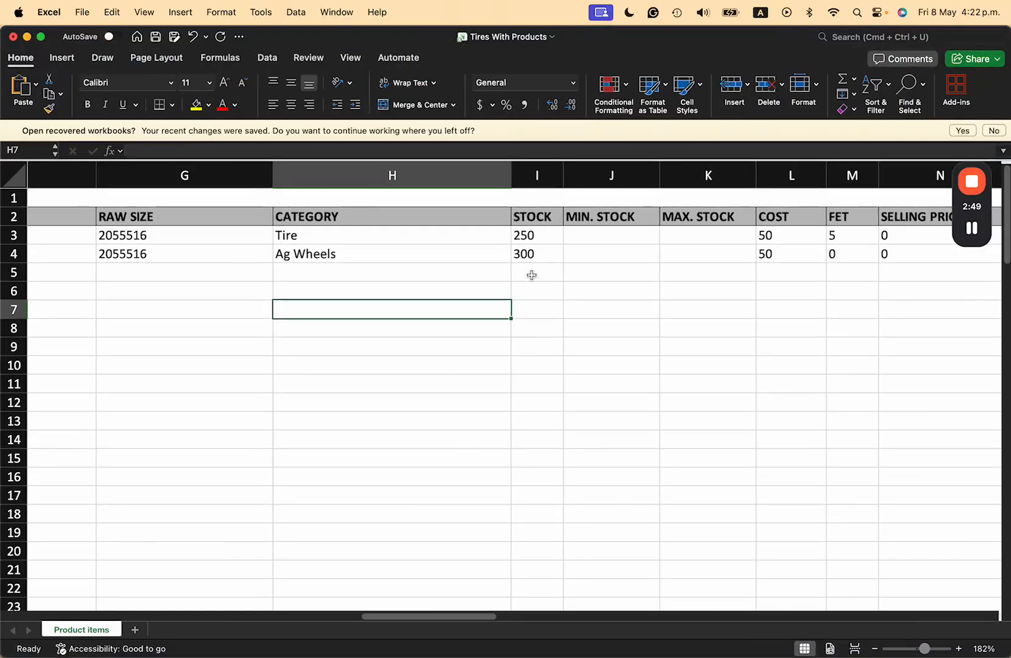
Try a stock value of 1000 for the first product and set it back to 250
click(549, 236)
text(1000)
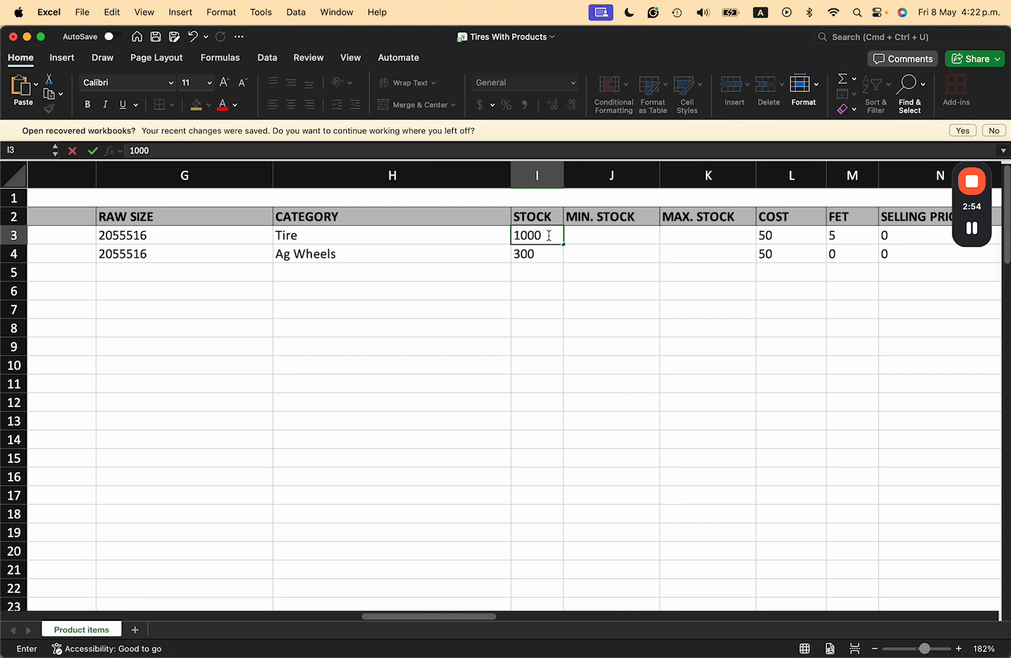
click(549, 236)
drag(549, 235, 505, 237)
text(250)
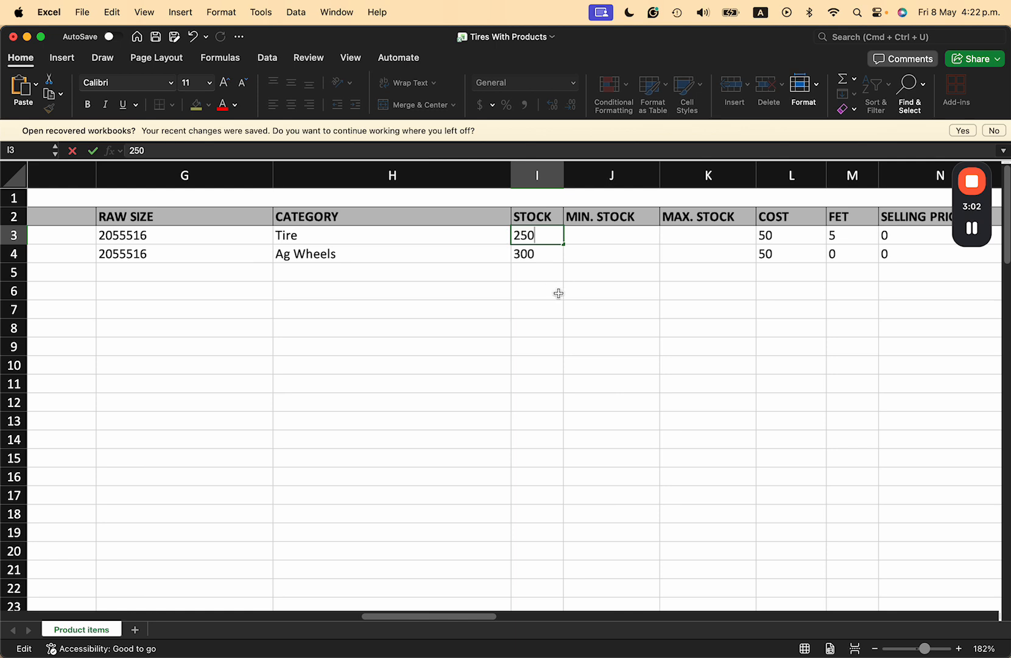
click(532, 310)
Review the product rows and save the Tires With Products workbook
click(536, 253)
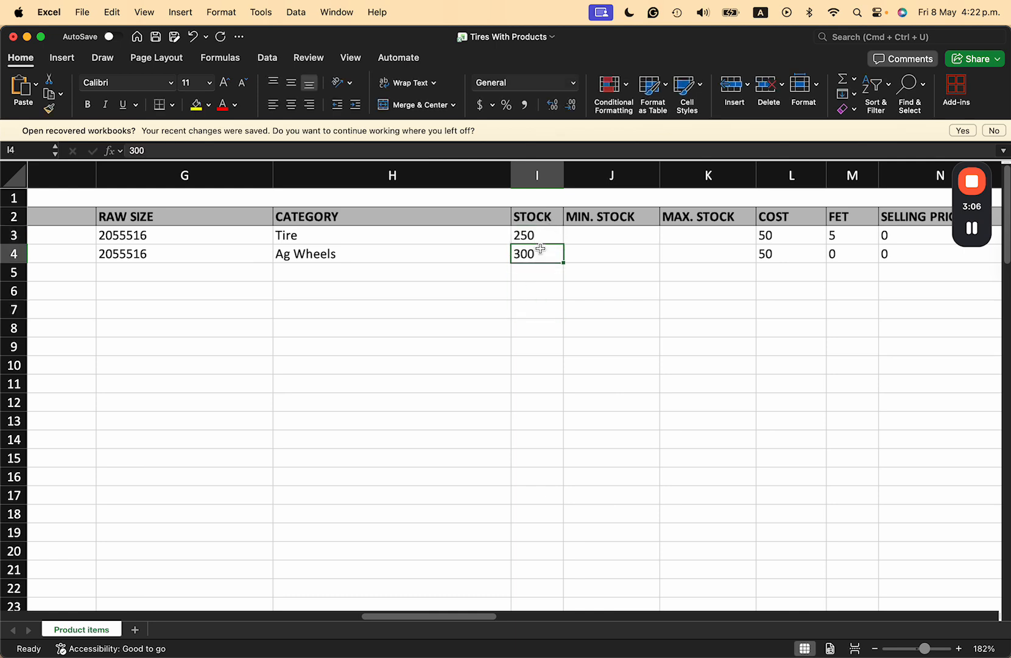
scroll(602, 299, right, 1)
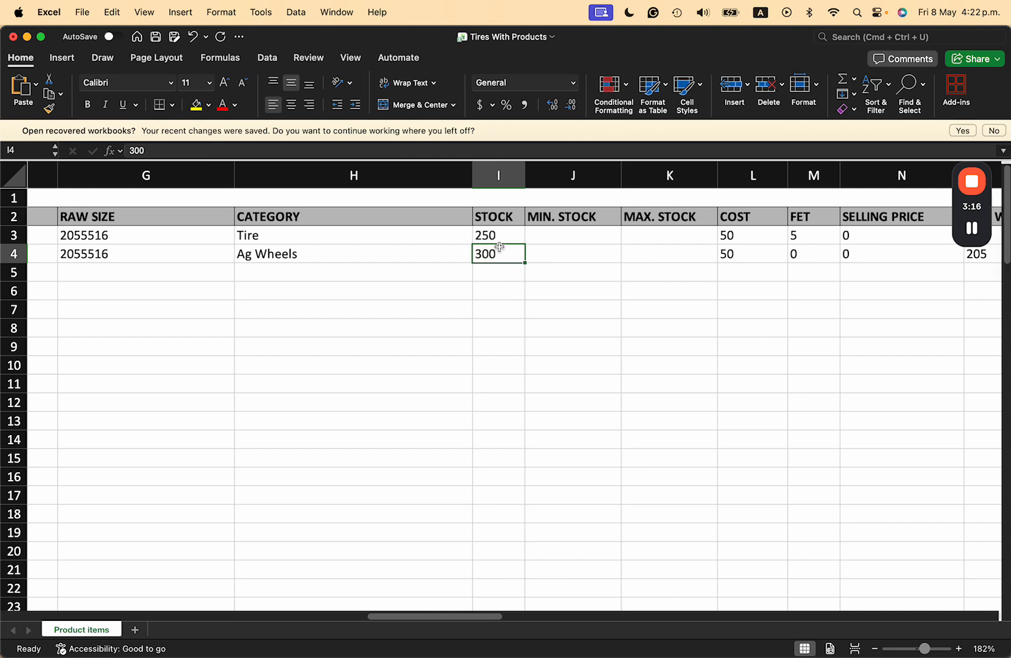
scroll(542, 323, right, 5)
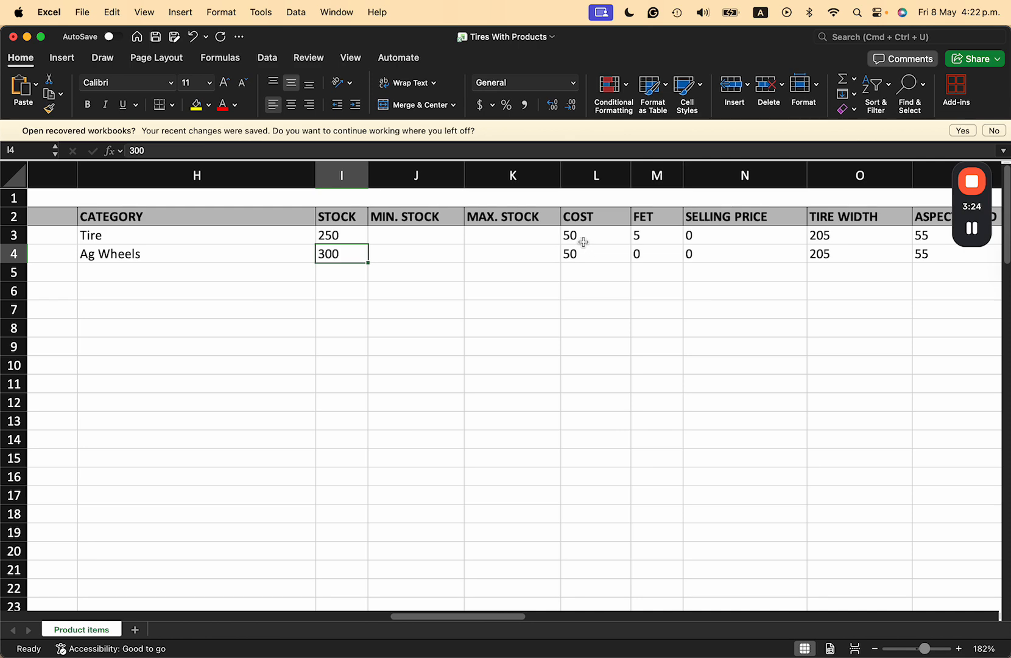
scroll(471, 390, left, 15)
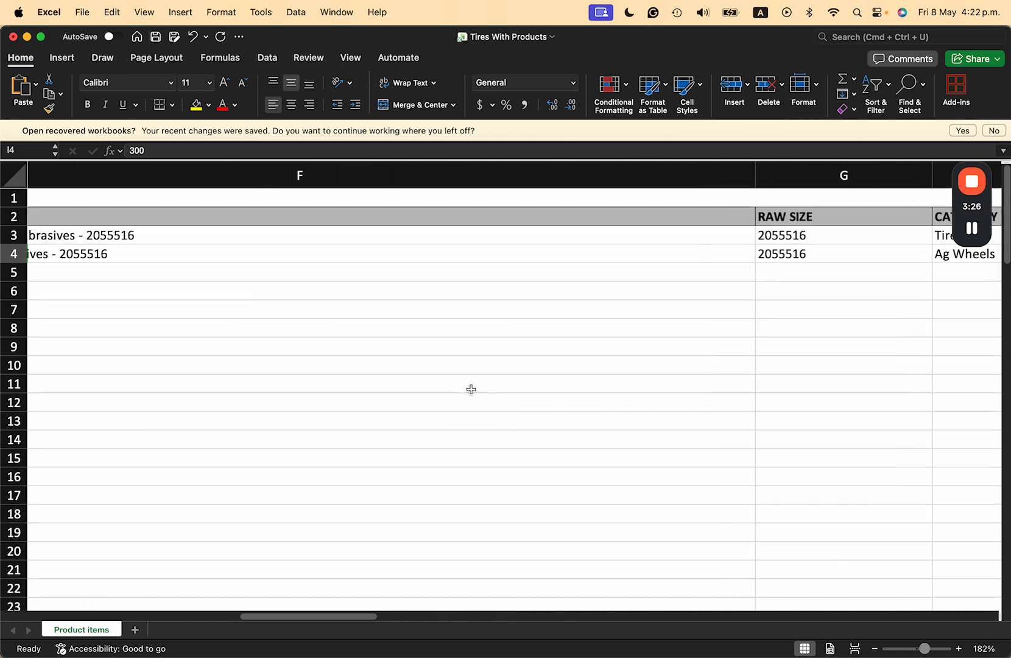
scroll(323, 208, right, 2)
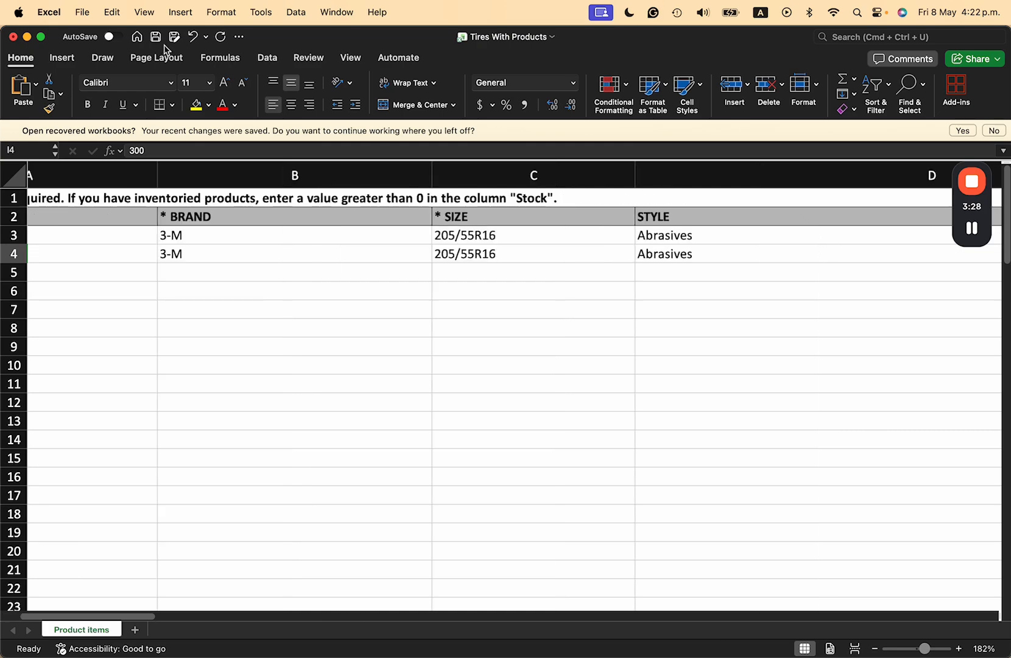
click(156, 38)
Switch to Tirebase in Chrome, expand Tires Inventory in Data Migration, and open the file chooser for its import
key(ctrl+Up)
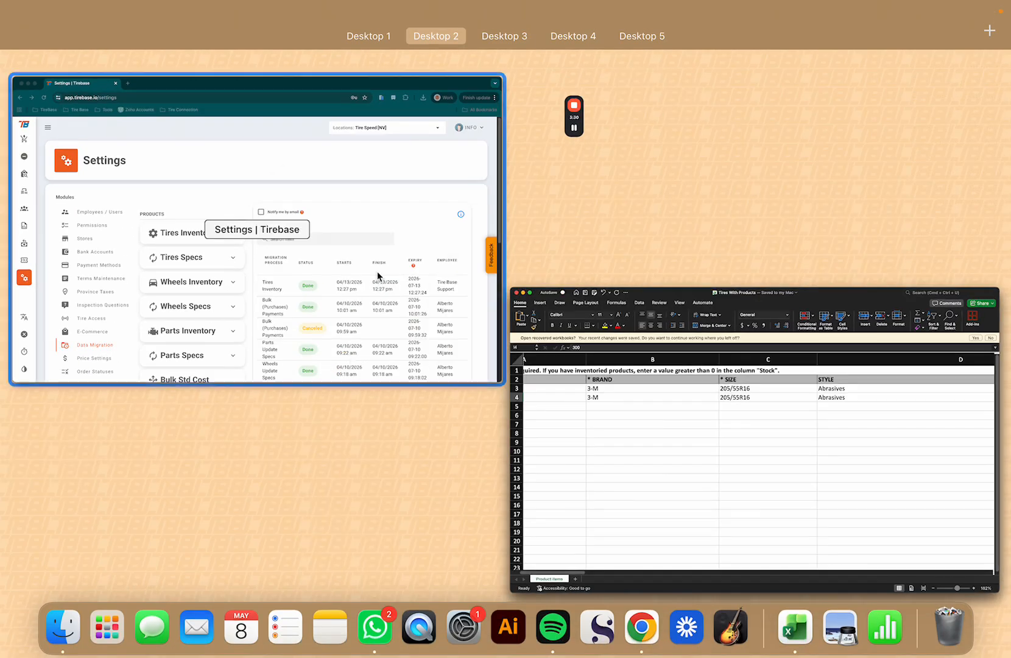
click(377, 271)
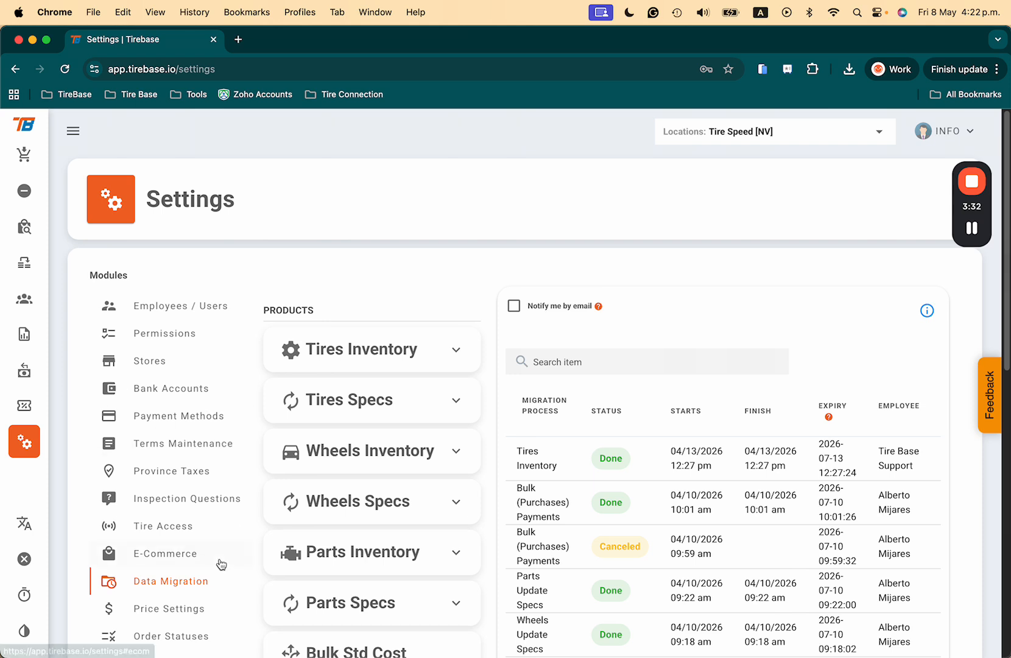
click(444, 360)
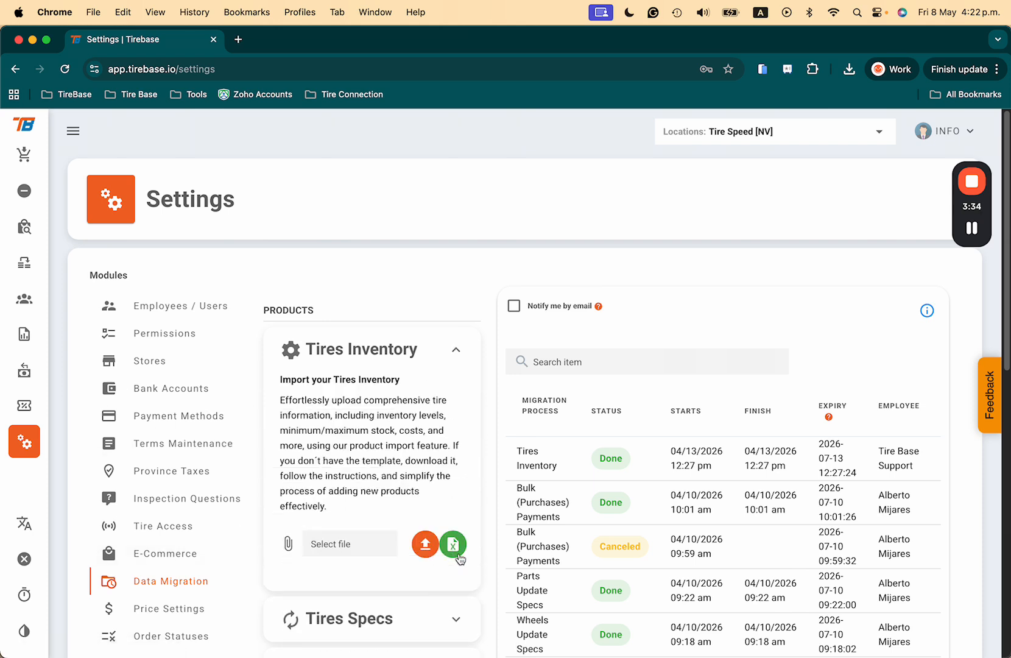
click(366, 540)
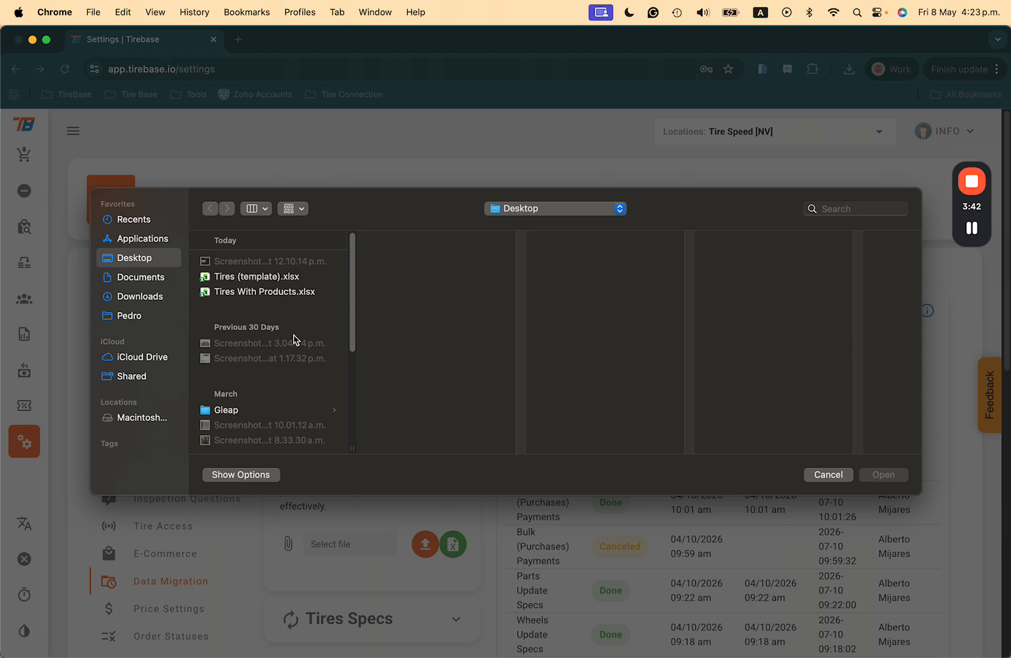
Preview Tires (template).xlsx and Tires With Products.xlsx from the Desktop, and attach Tires With Products.xlsx to the Tires Inventory import
click(255, 277)
key(space)
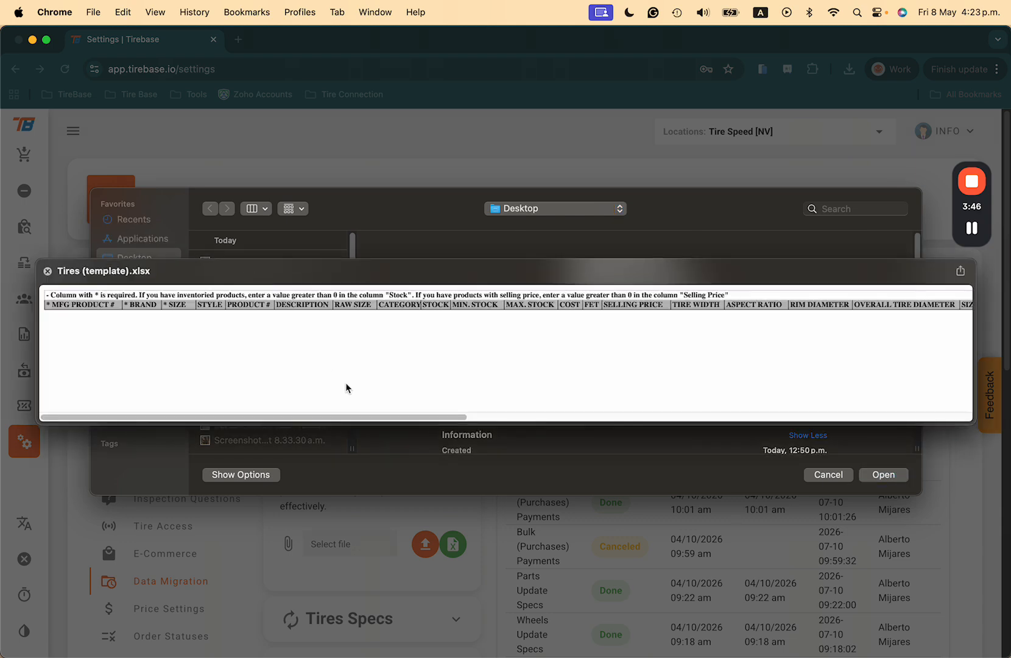
key(space)
key(Down)
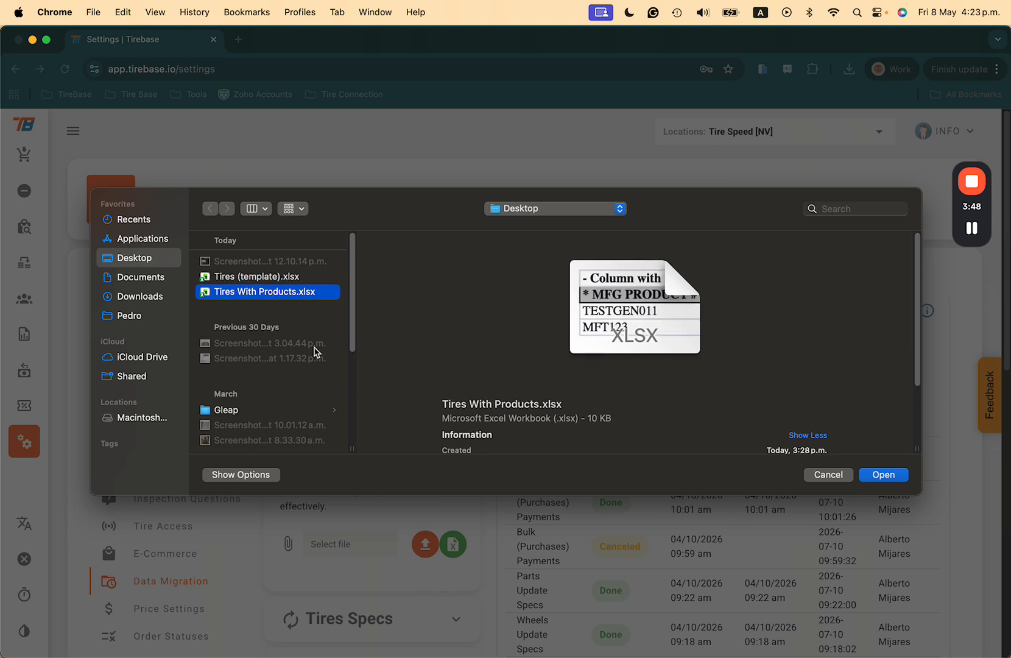
key(space)
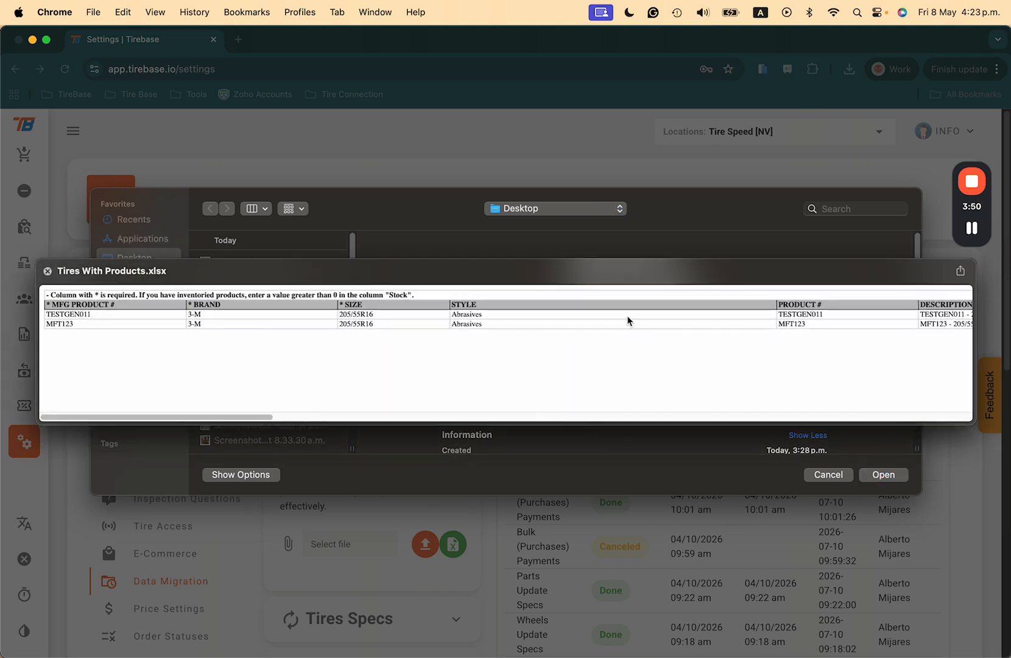
scroll(759, 319, right, 10)
scroll(758, 317, right, 5)
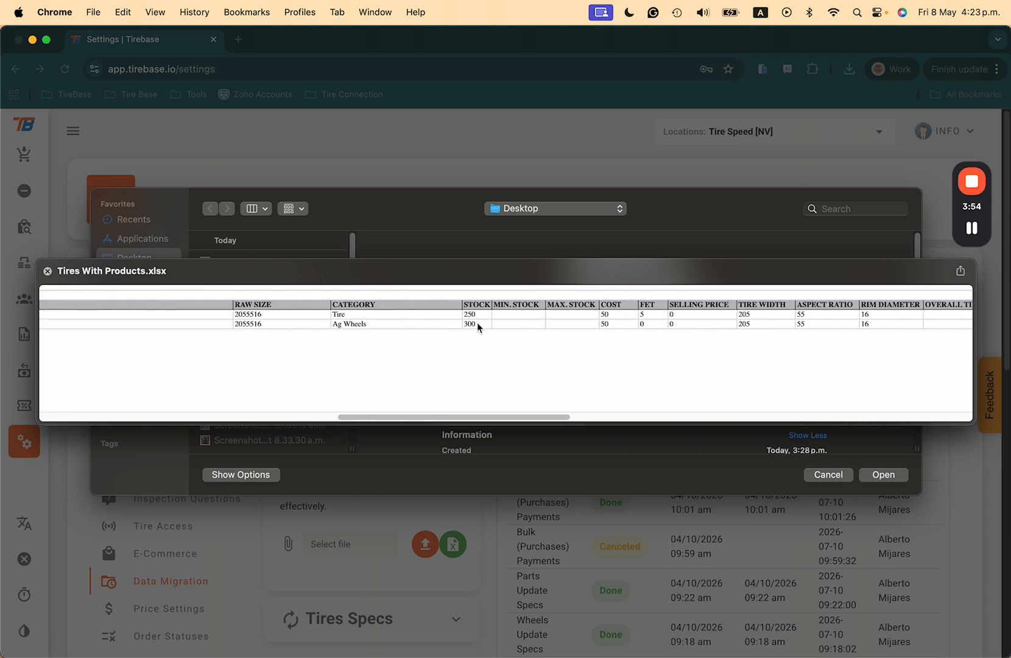
scroll(477, 327, left, 15)
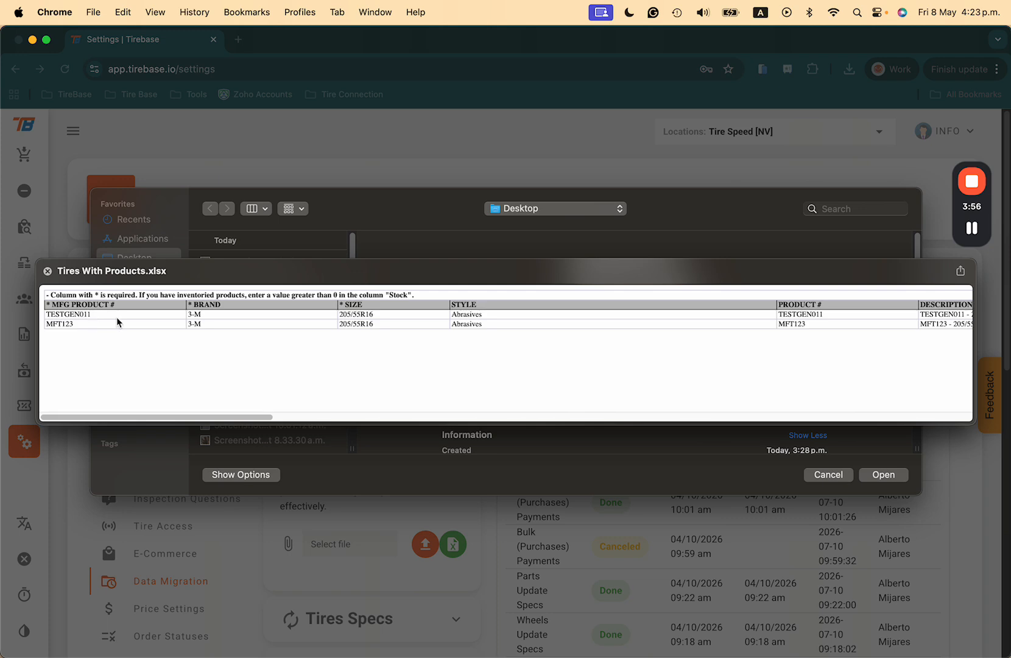
scroll(433, 339, right, 10)
key(space)
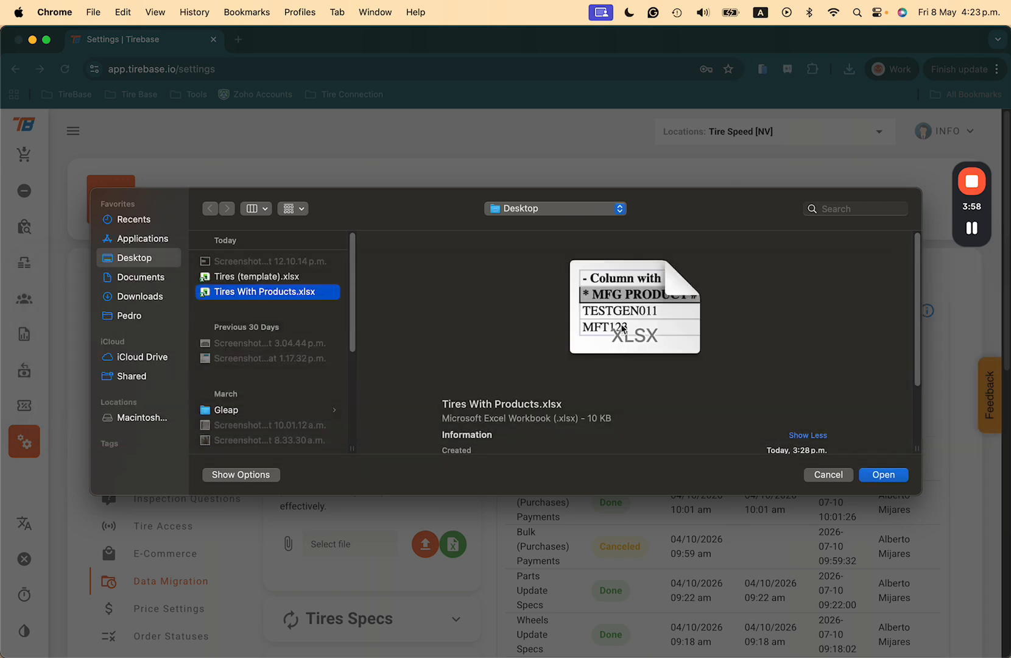
click(884, 475)
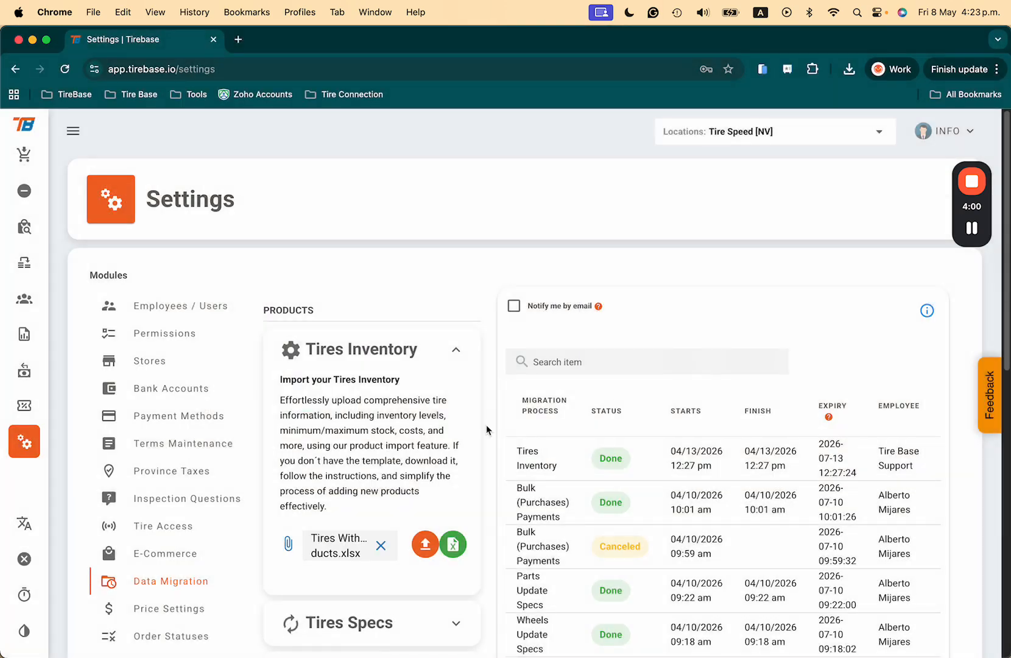
Upload the attached tire spreadsheet, agreeing to the data import guidelines and acknowledging the processing notice
click(425, 544)
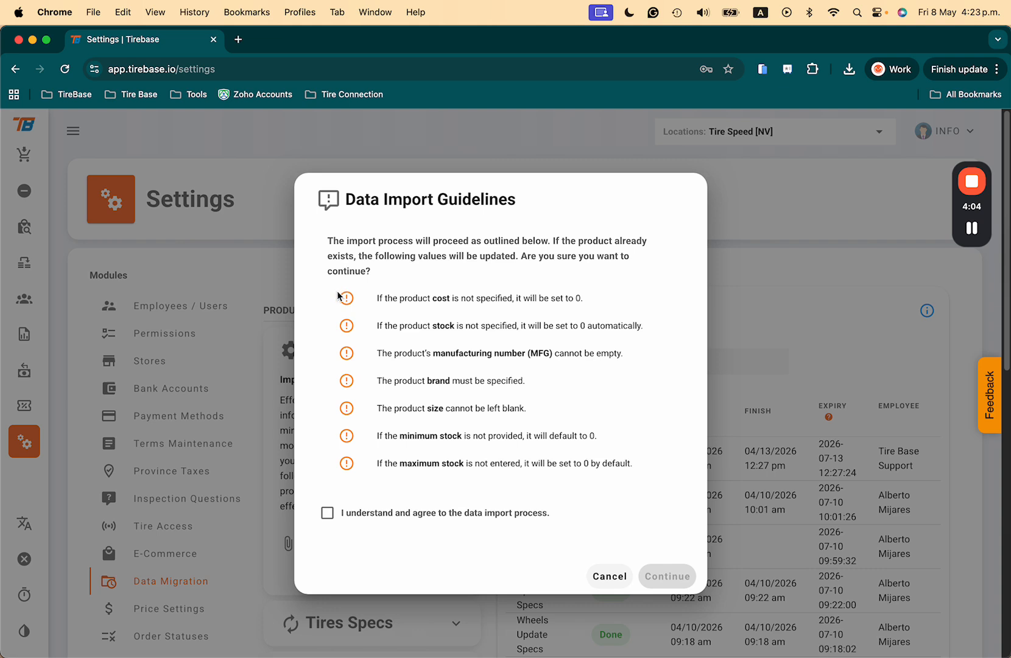
drag(343, 294, 652, 466)
click(652, 466)
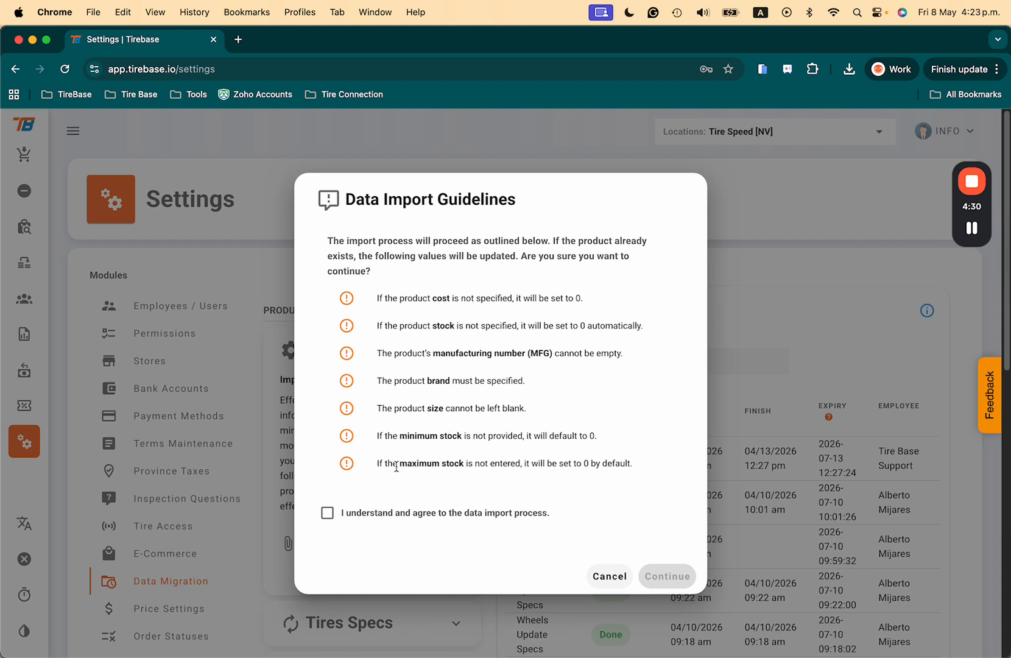
click(327, 513)
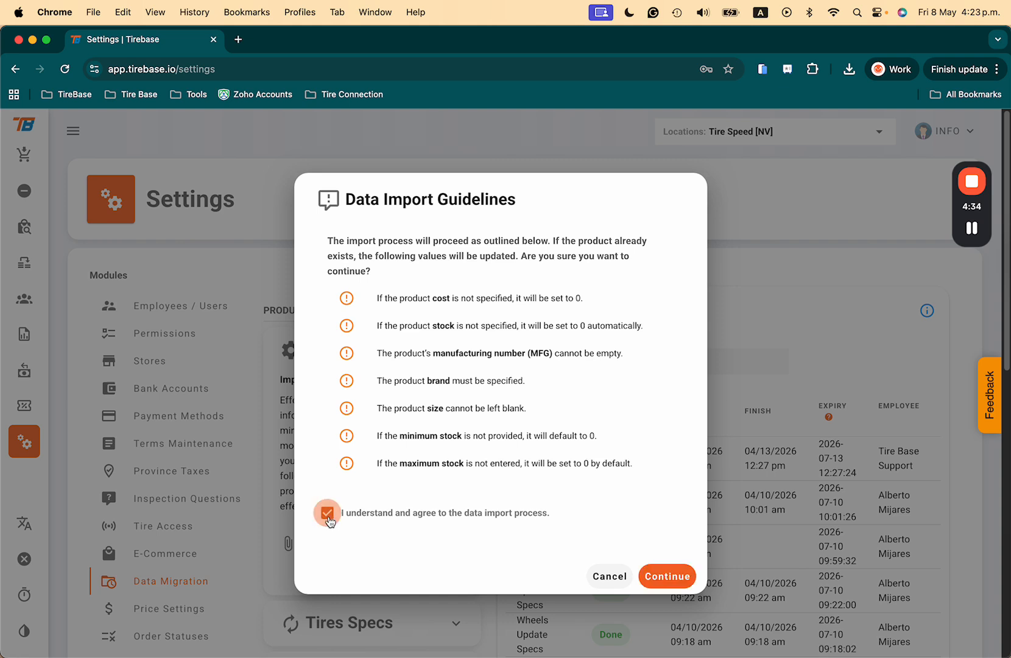
click(666, 576)
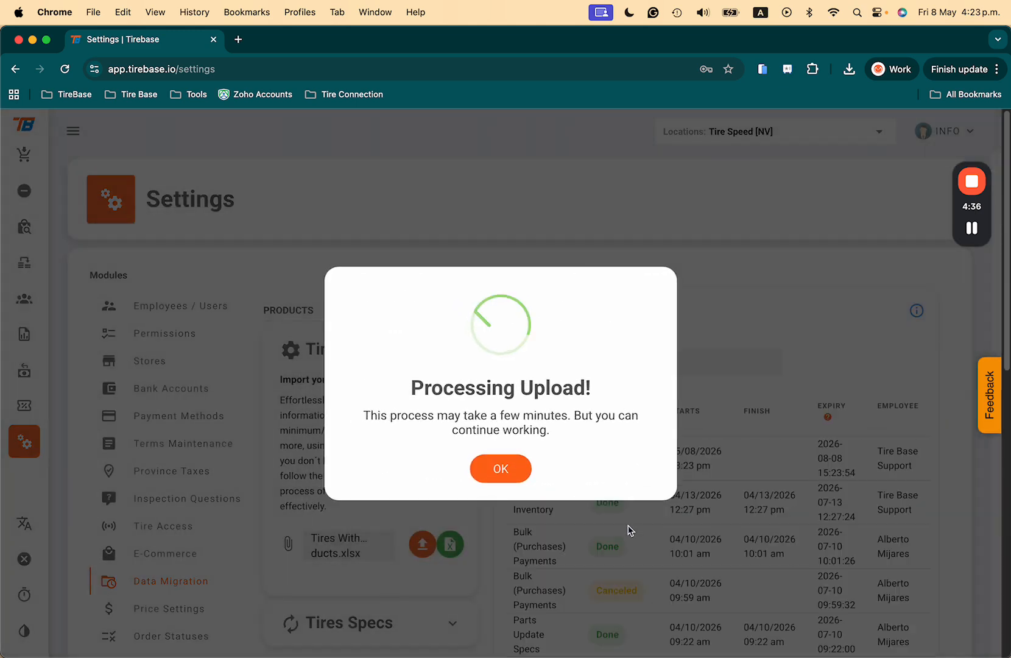
click(519, 472)
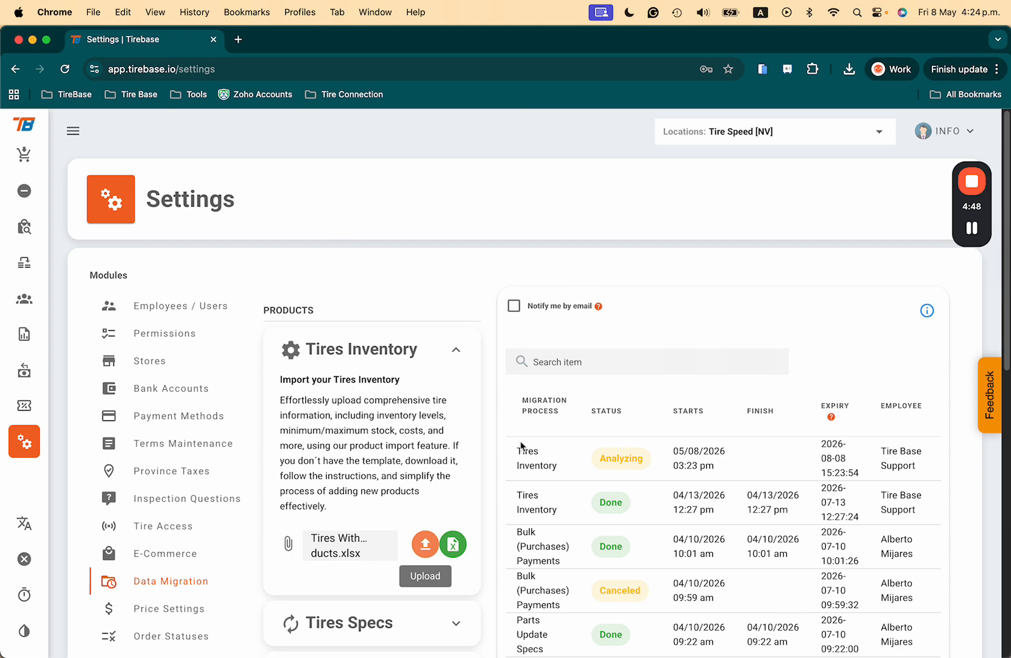
Check the new Tires Inventory import's status, current row and skipped rows in the Data Migration history, along with the older migrations
click(147, 583)
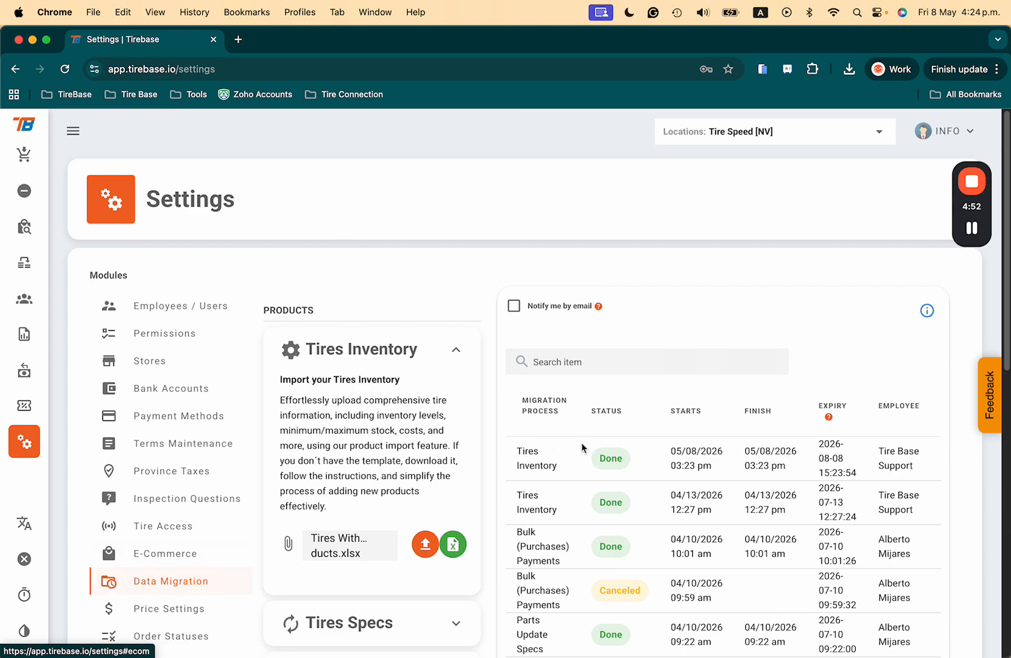
scroll(642, 462, right, 10)
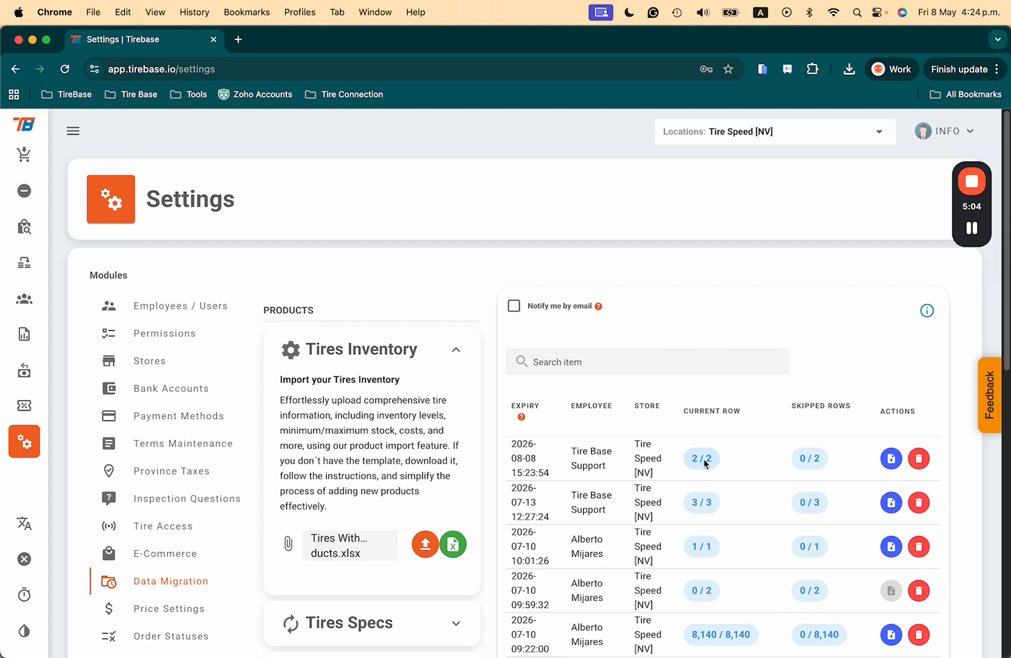
mouse_move(805, 459)
scroll(816, 486, down, 5)
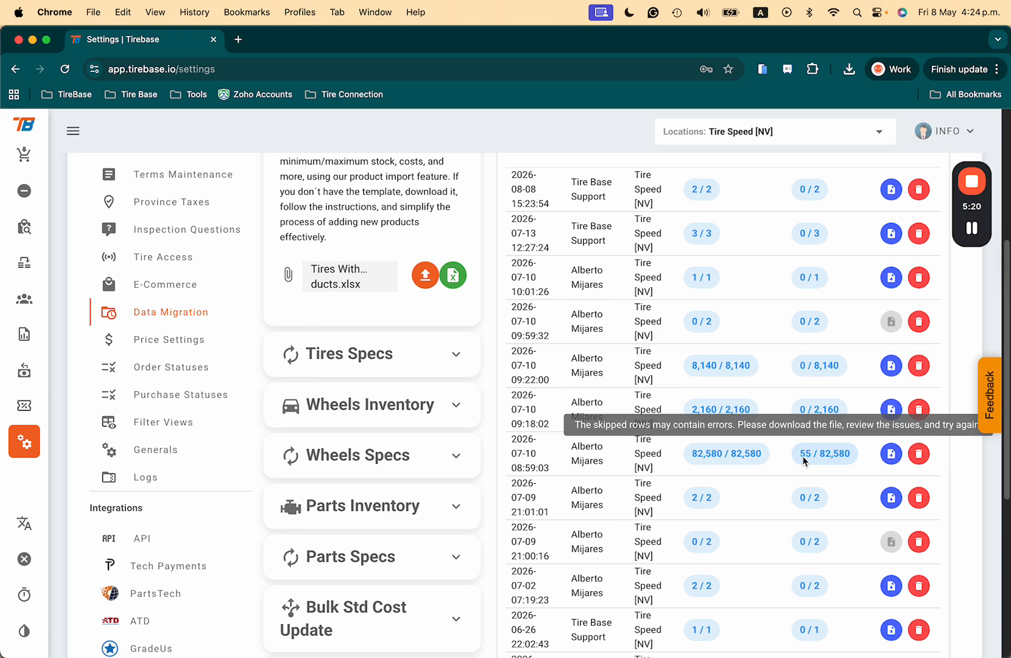
Download the file of the migration with 55 / 82,580 skipped rows to the Desktop and open it in Excel
click(891, 454)
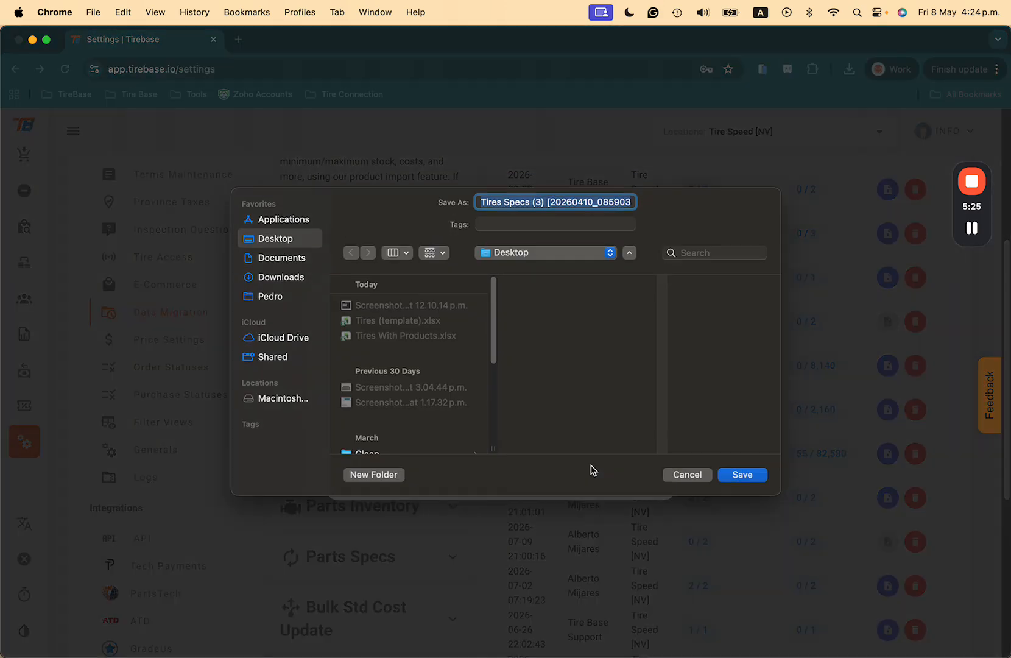
click(735, 474)
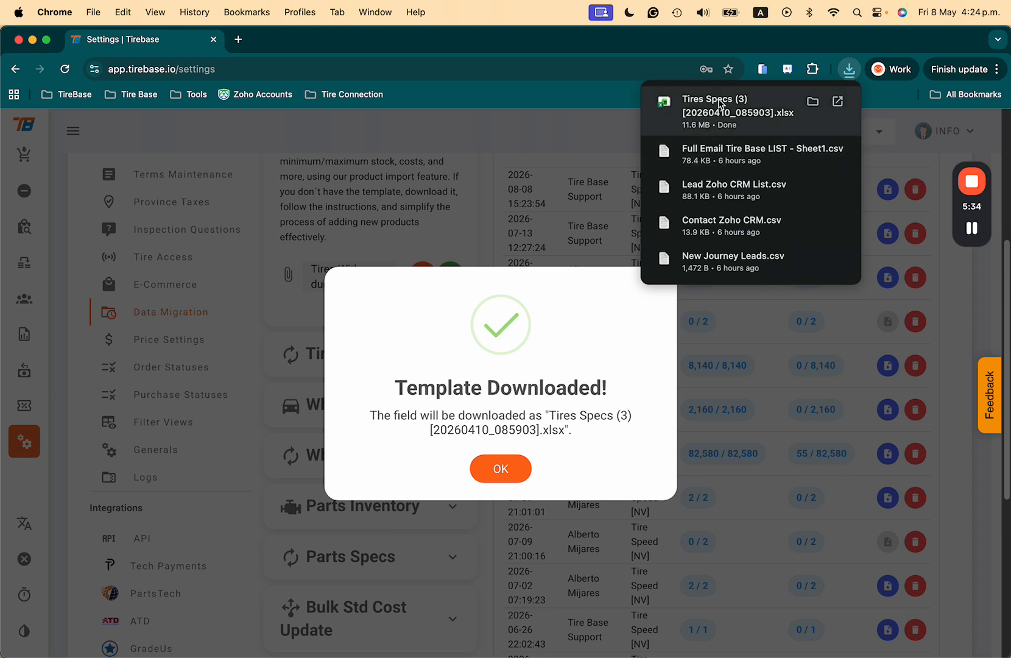
click(707, 112)
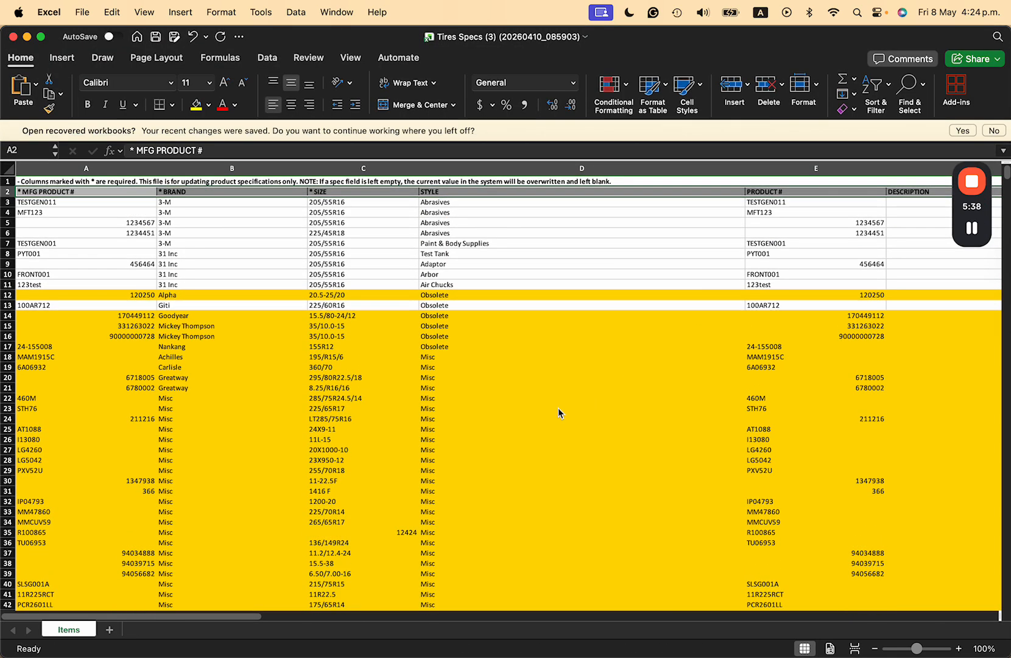
Examine the Status and Details columns of the highlighted rows in the Tires Specs workbook, especially the Details entry in row 12
scroll(525, 389, down, 2)
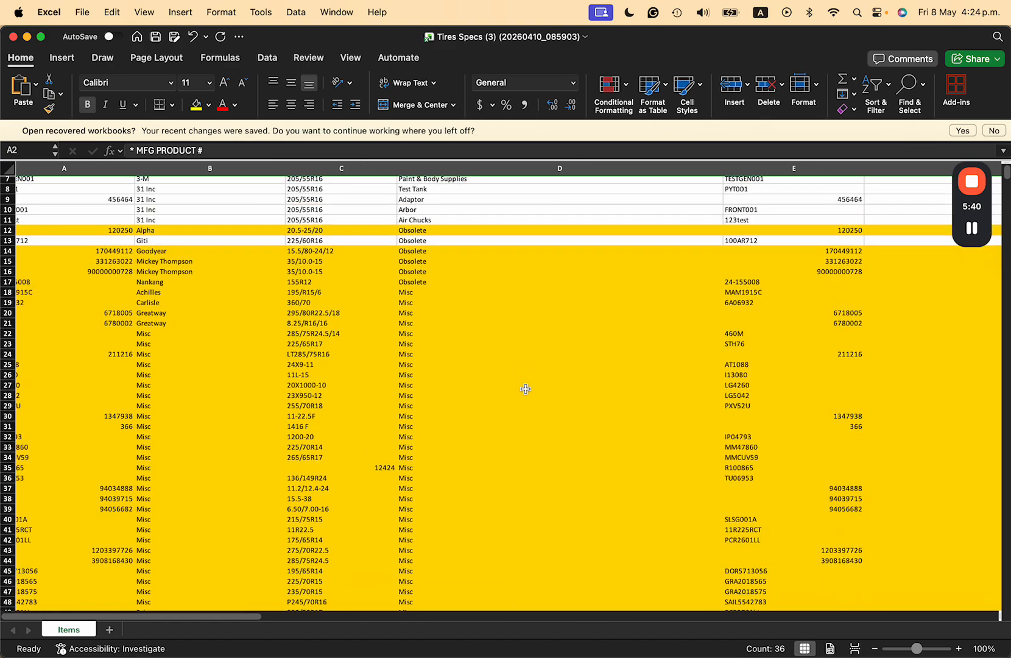
scroll(526, 389, right, 10)
scroll(526, 389, right, 10)
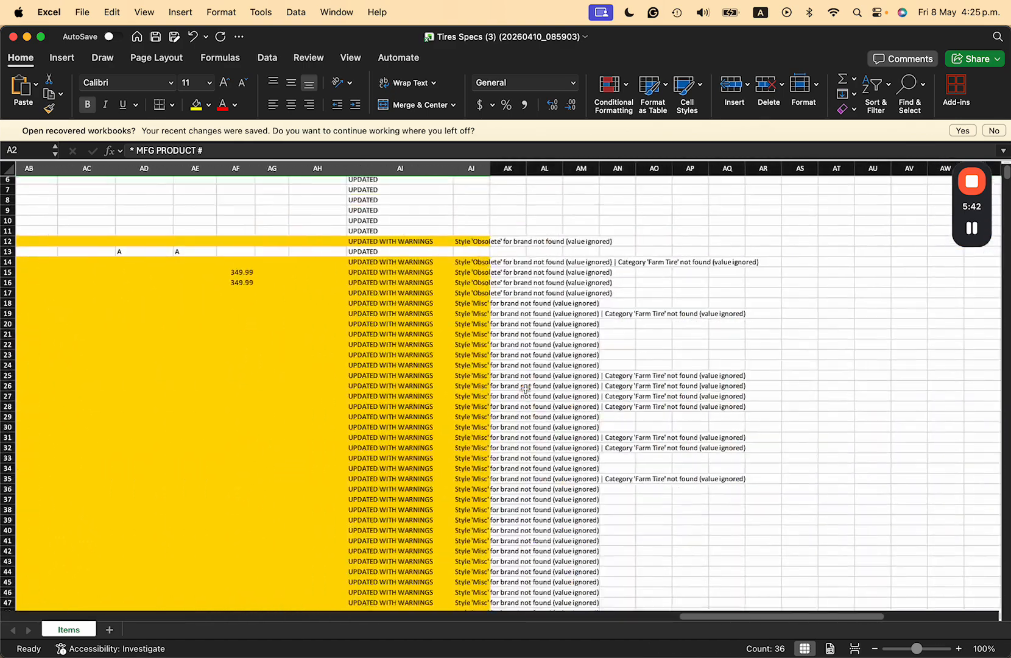
click(386, 254)
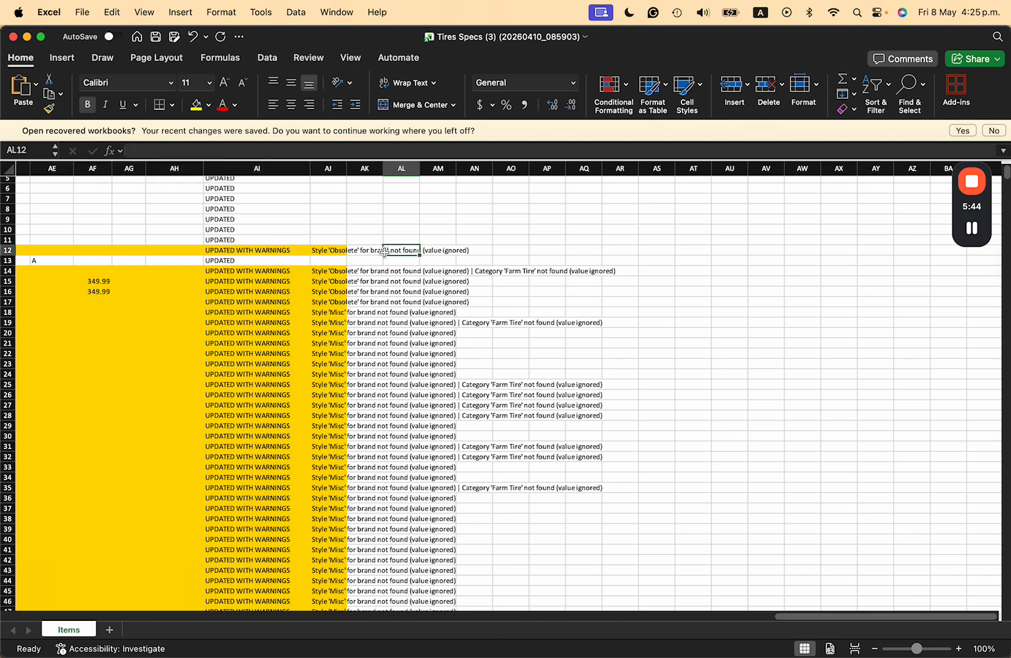
click(335, 251)
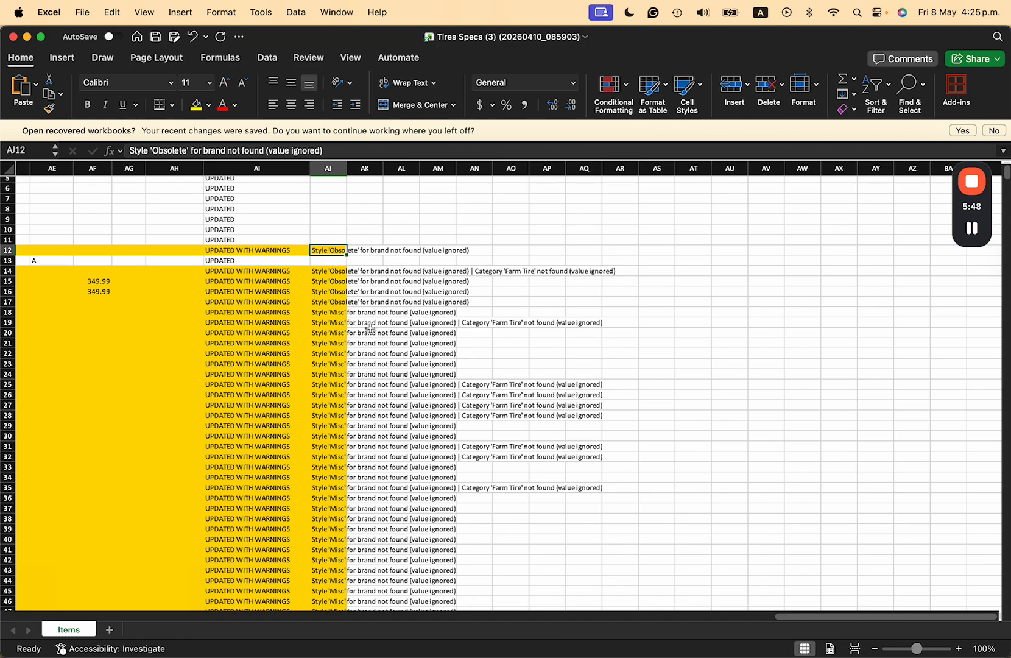
Compare row 12's Style value with the Status and Details columns, and close the Tires Specs workbook
scroll(369, 329, left, 15)
scroll(370, 328, right, 3)
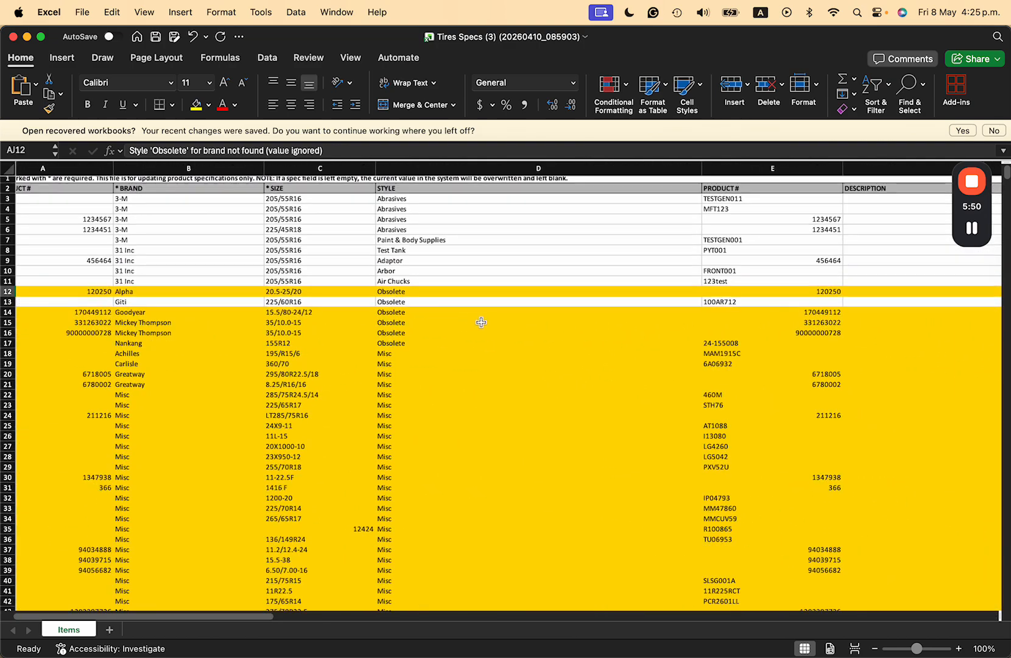
click(355, 294)
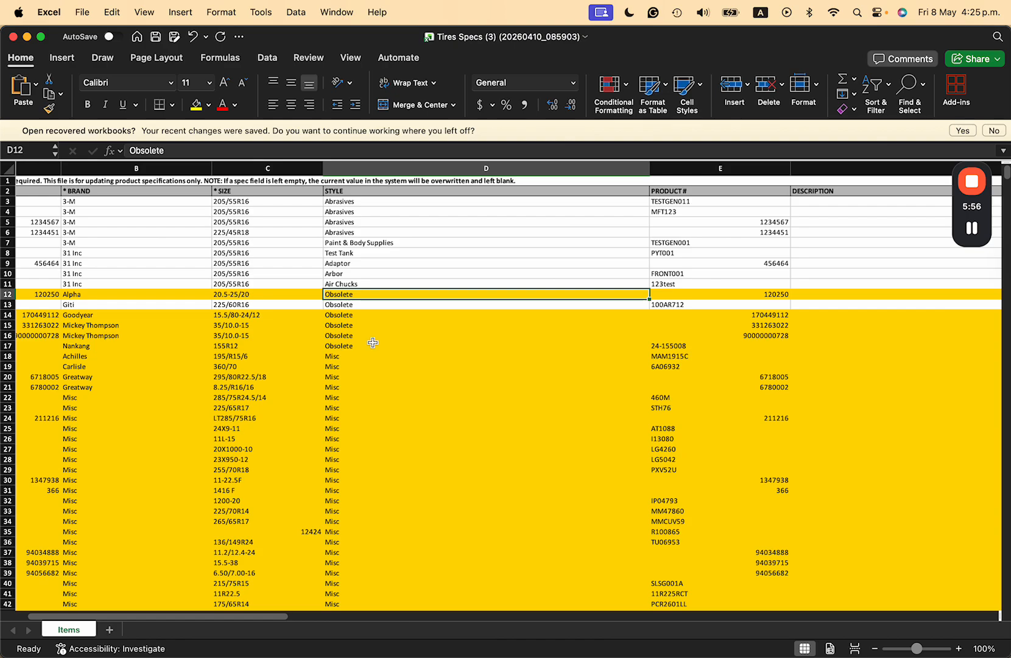
scroll(373, 343, right, 15)
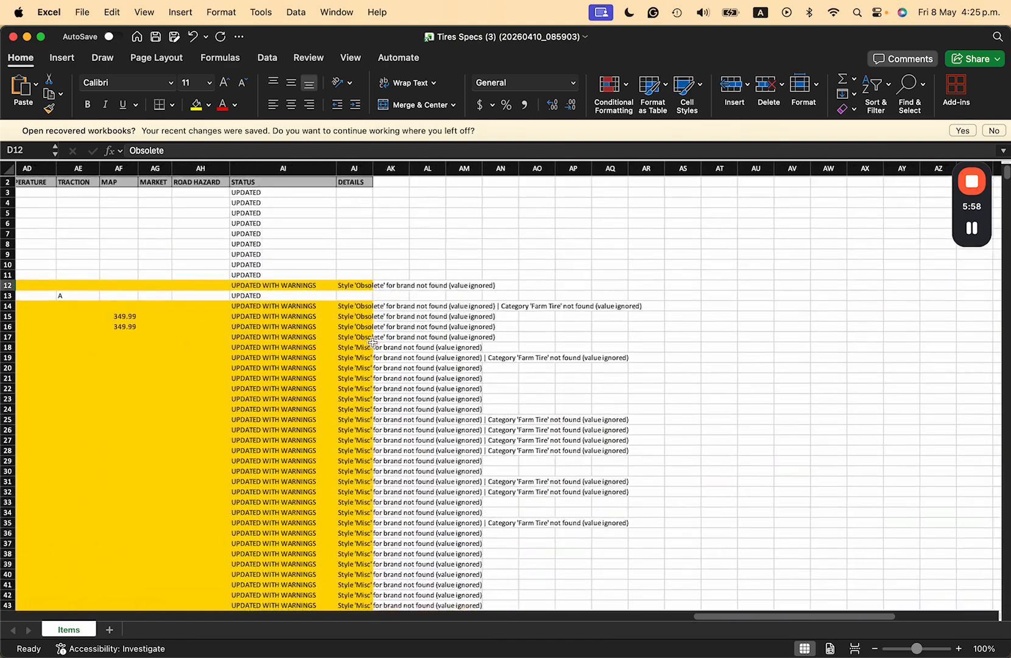
scroll(429, 404, down, 15)
scroll(122, 305, up, 16)
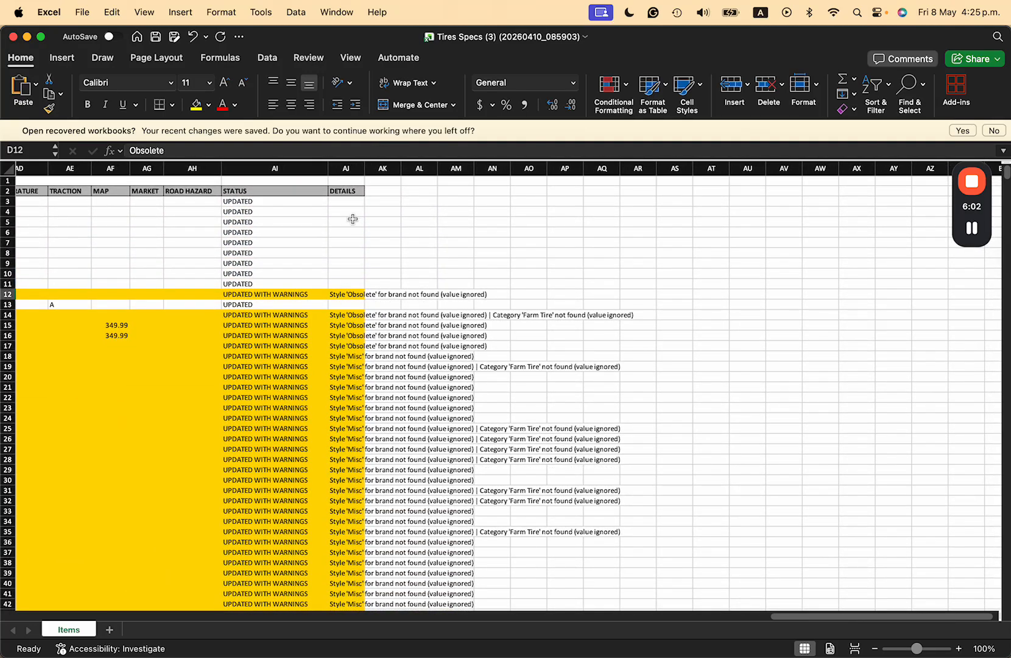
click(13, 37)
Copy the MFG product number TESTGEN011 from the Tires With Products workbook and switch back to Tirebase in Chrome
scroll(365, 230, left, 5)
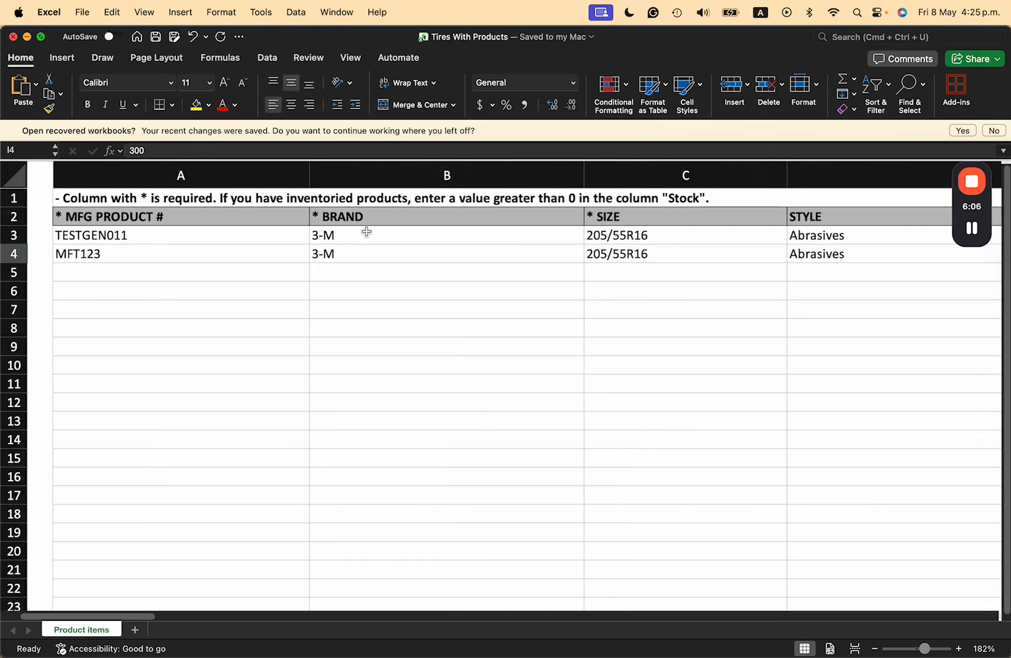
click(156, 237)
key(super+c)
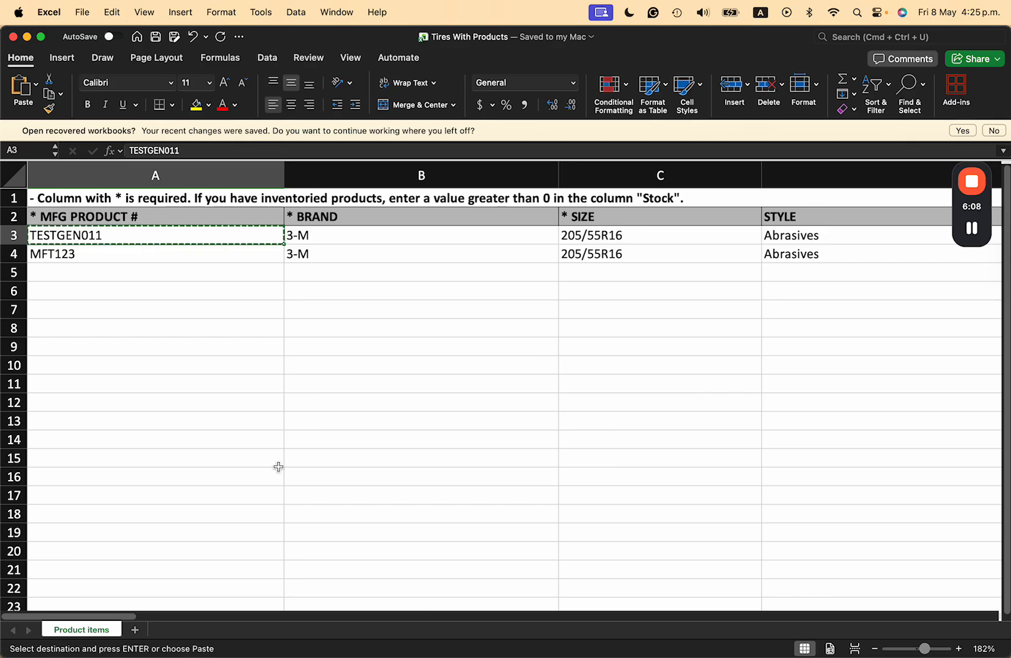
key(ctrl+Up)
click(330, 255)
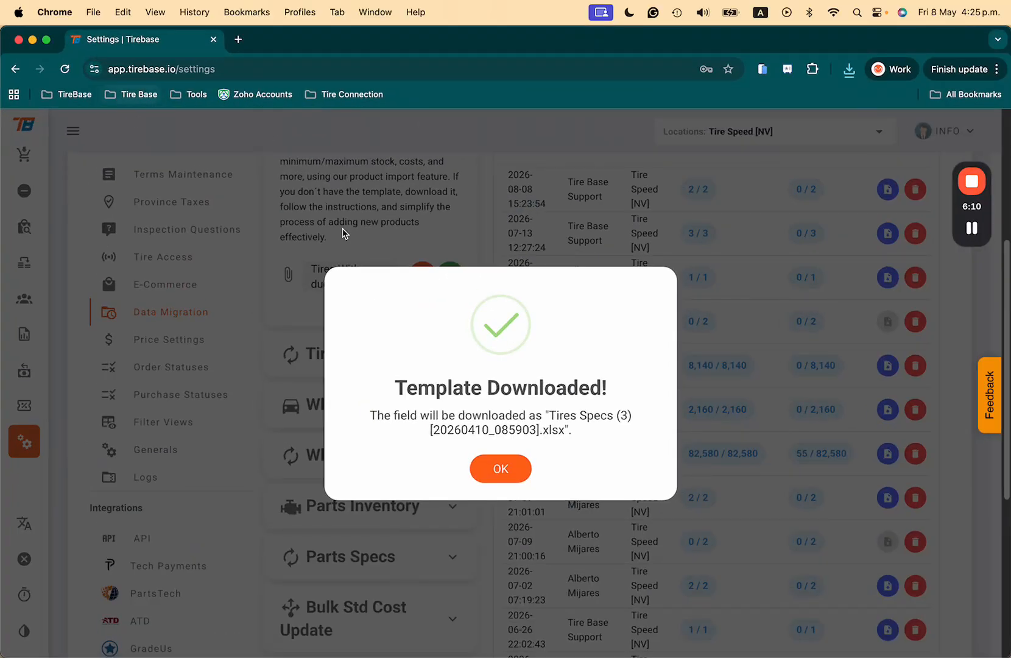
Dismiss the template download notice and search Products & Services for the copied product number TESTGEN011
click(499, 468)
click(25, 227)
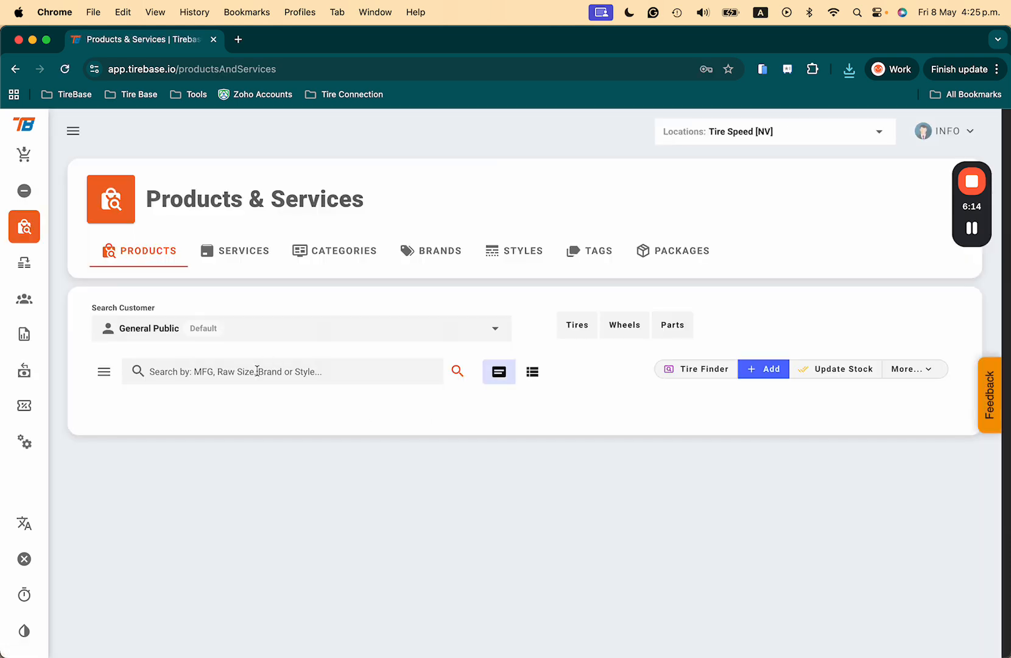
click(256, 371)
key(super+v)
scroll(399, 463, down, 1)
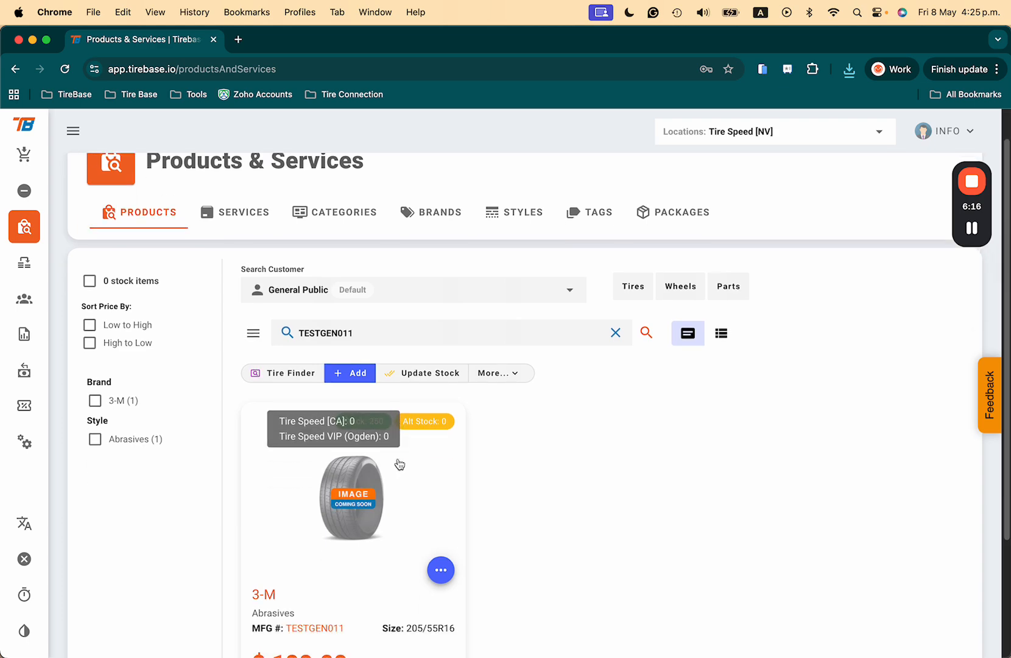
scroll(399, 464, down, 1)
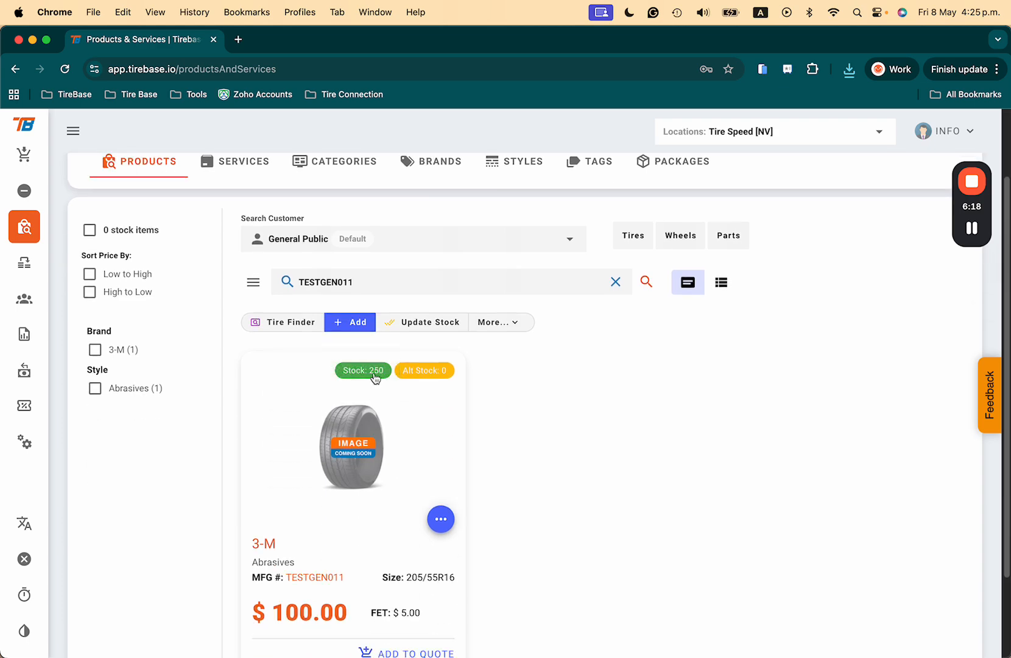
Open the Quick Unit Tracking Report from TESTGEN011's stock and sort its entries by Newest first
click(374, 373)
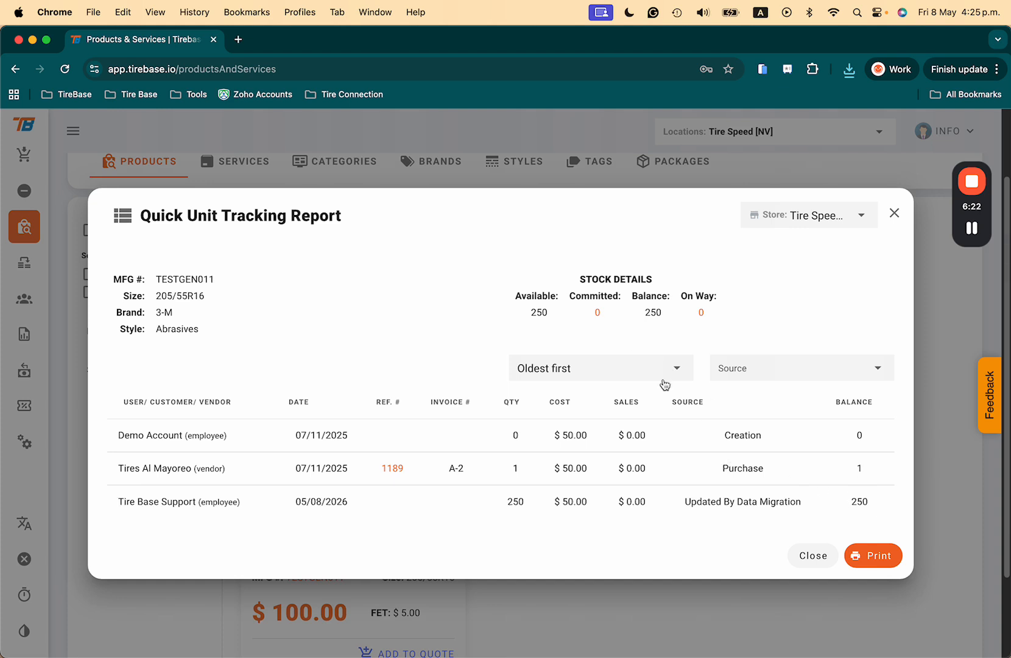
click(619, 364)
click(571, 399)
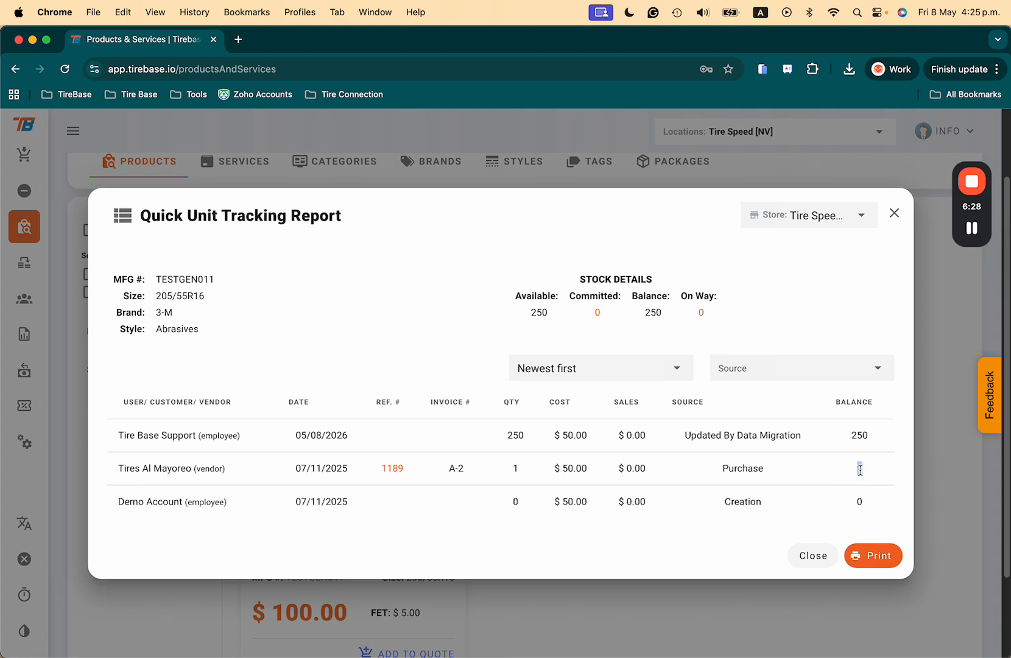
Review the source, balance, quantity and user of the newest TESTGEN011 tracking entry, and close the report
drag(684, 437, 815, 430)
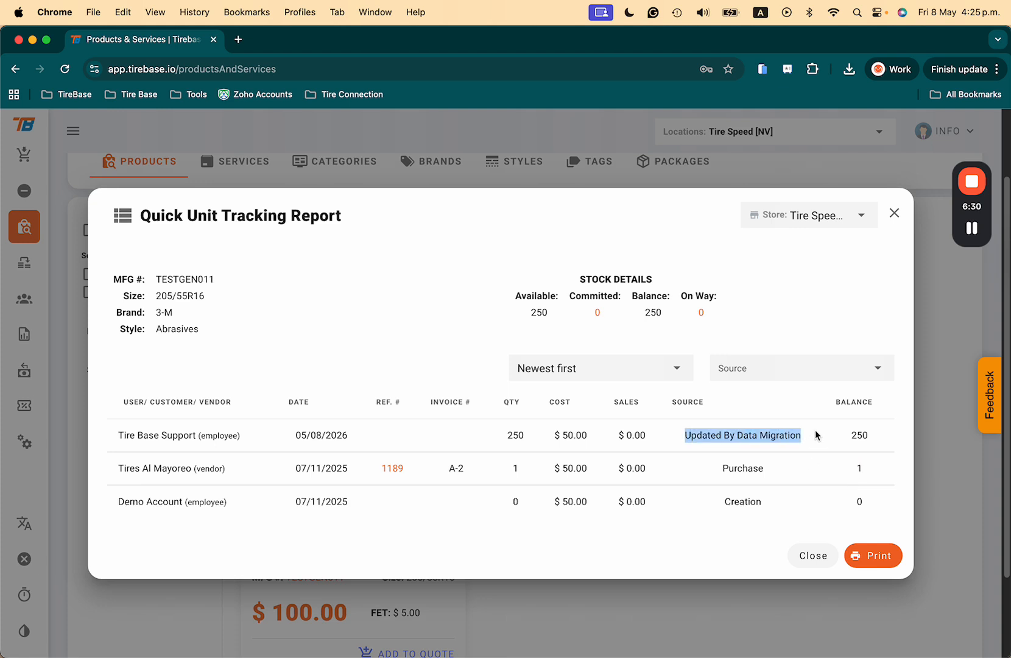
double_click(870, 439)
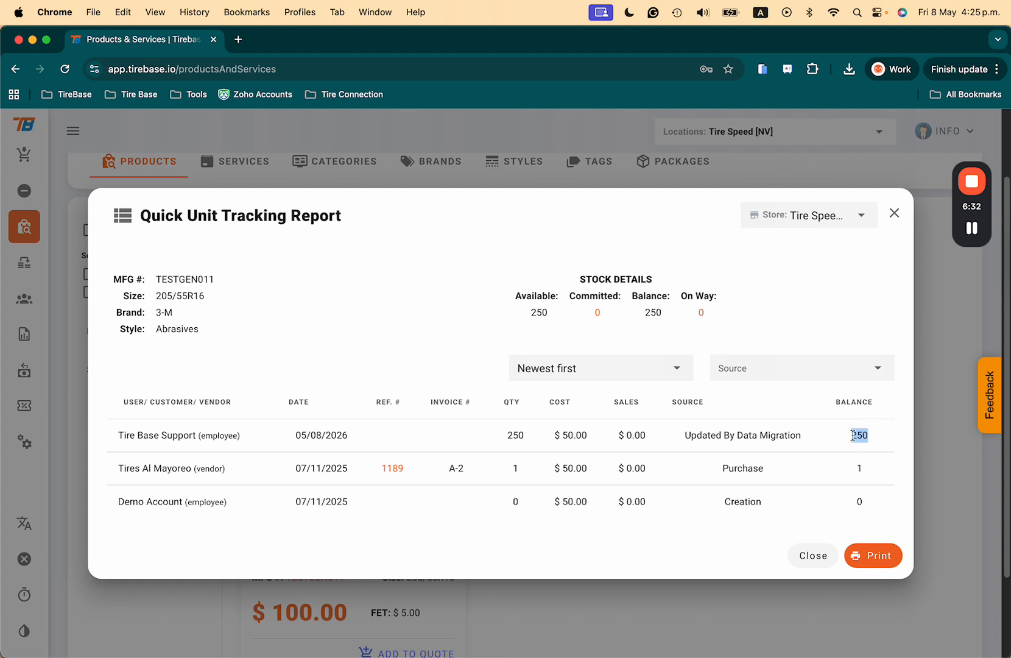
click(528, 442)
double_click(516, 433)
drag(116, 436, 243, 443)
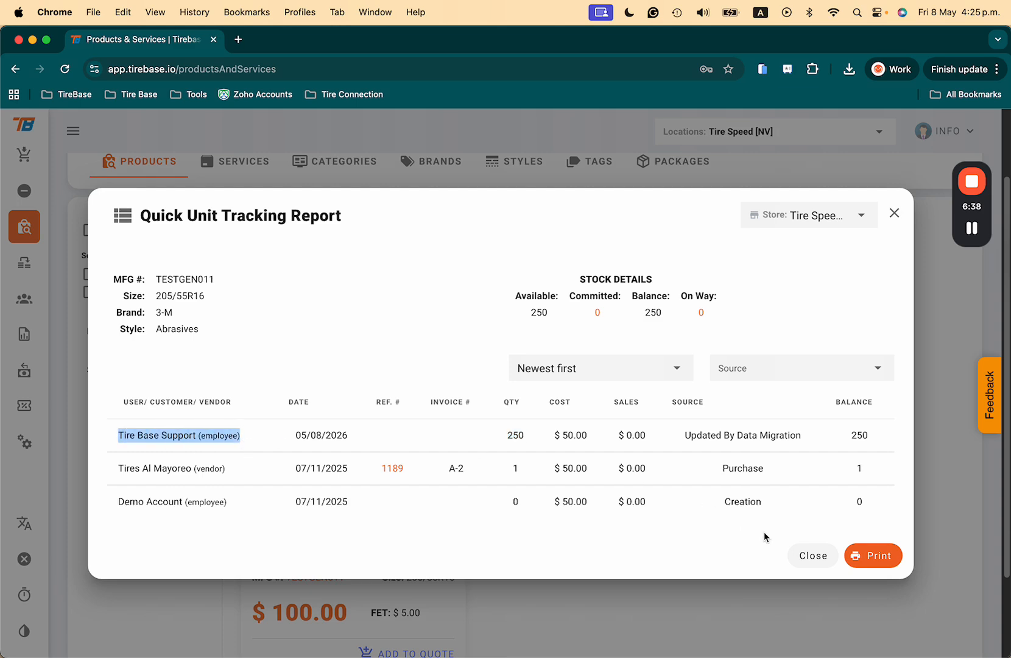
click(803, 550)
Switch to the Tires With Products workbook in Excel and copy the MFG product number MFT123
key(ctrl+Up)
click(295, 231)
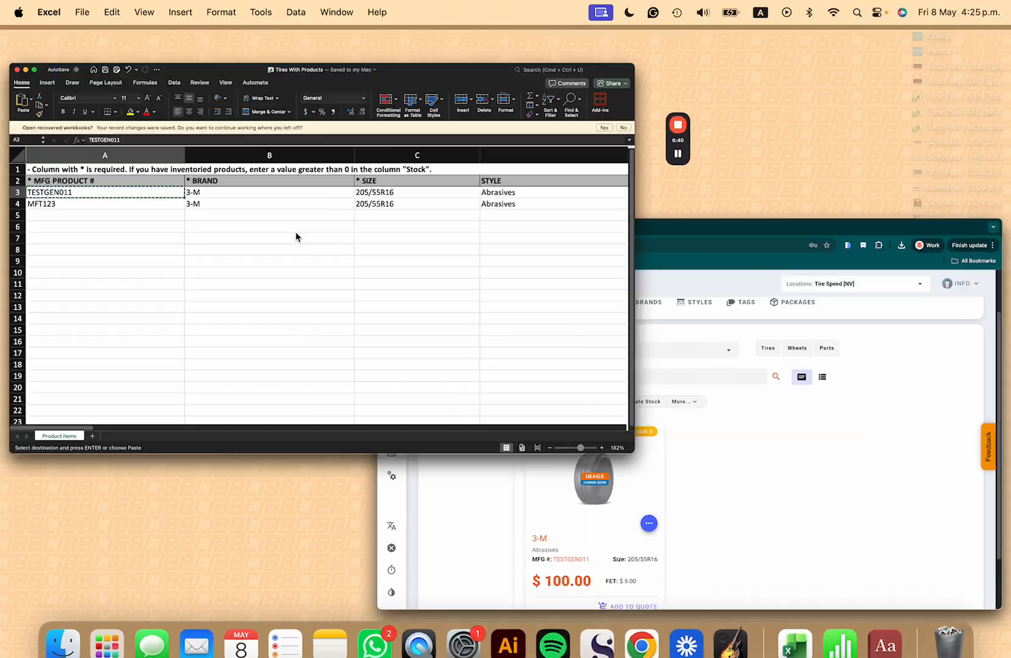
click(141, 176)
key(ctrl+c)
Switch back to Tirebase in Chrome and replace the product search with the copied number MFT123
key(ctrl+Up)
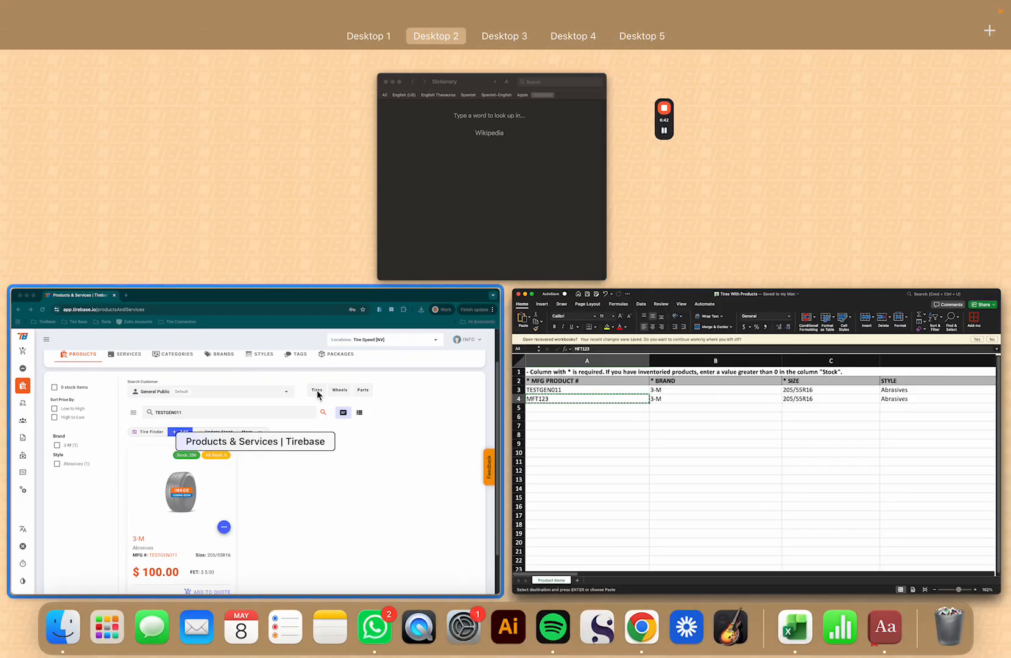
click(316, 395)
click(374, 280)
key(ctrl+a)
key(ctrl+v)
key(Return)
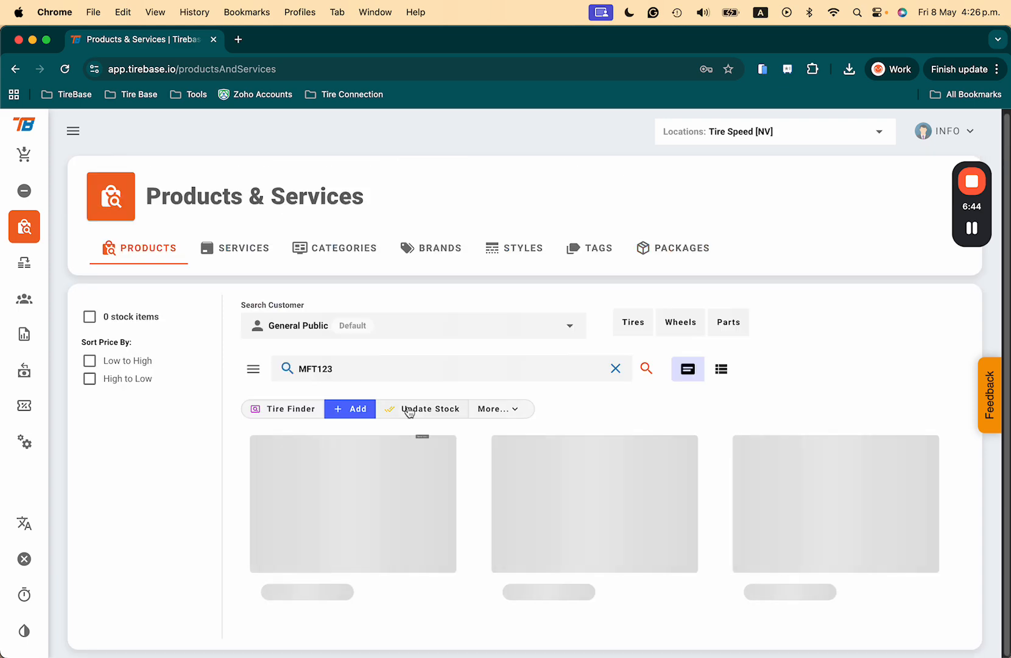
scroll(408, 412, down, 3)
Open MFT123's Quick Unit Tracking Report, review the latest balances and the stock details' Balance and Committed values, and close it
click(363, 333)
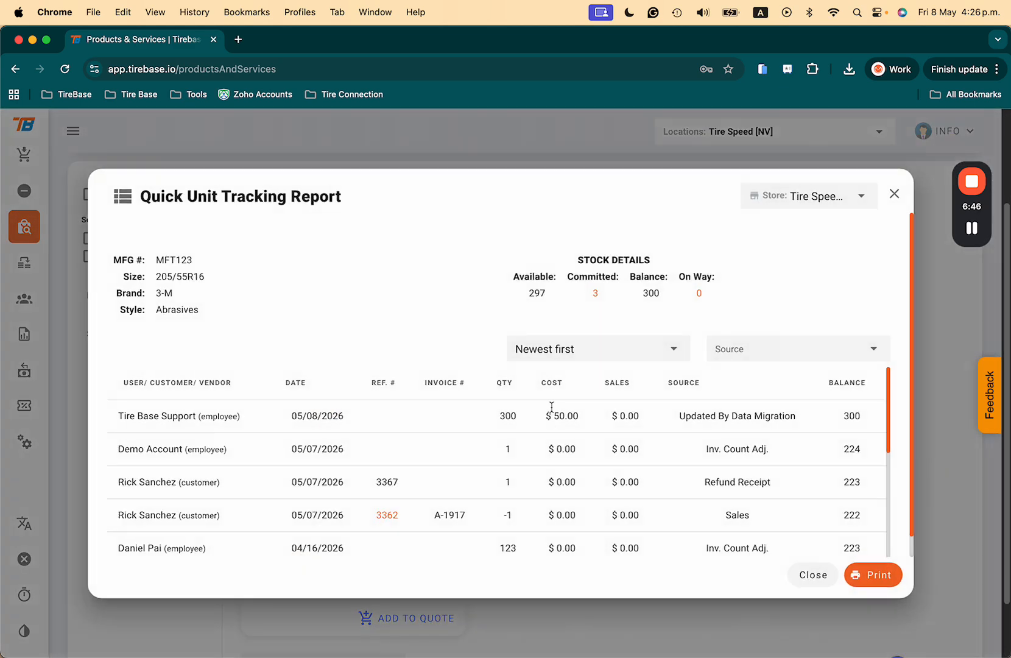
click(570, 357)
click(578, 382)
drag(865, 453, 836, 455)
double_click(856, 418)
double_click(651, 293)
click(616, 298)
click(894, 194)
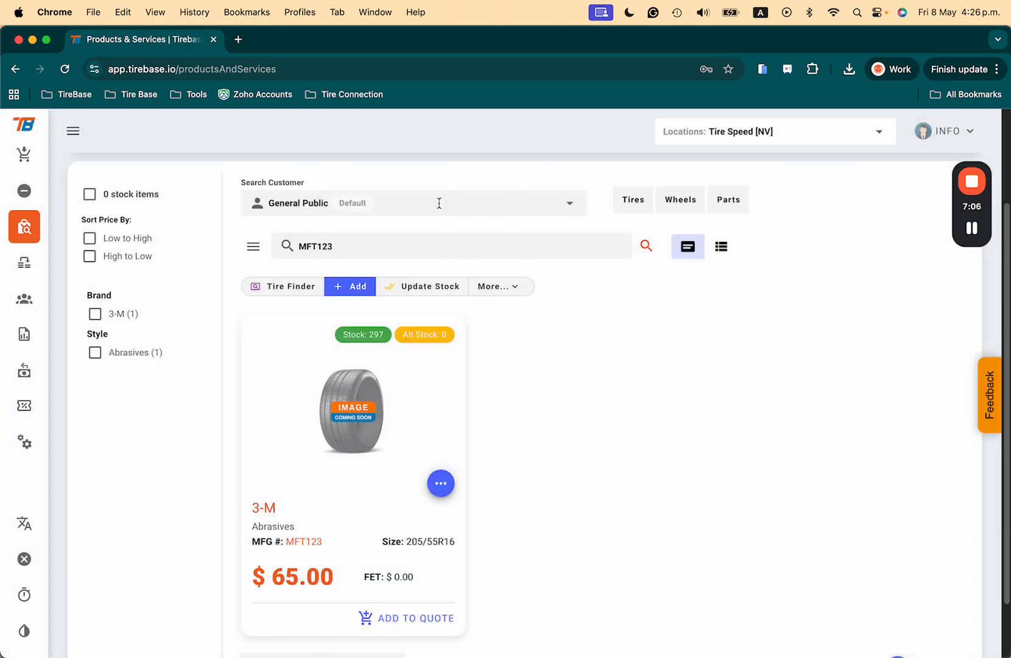